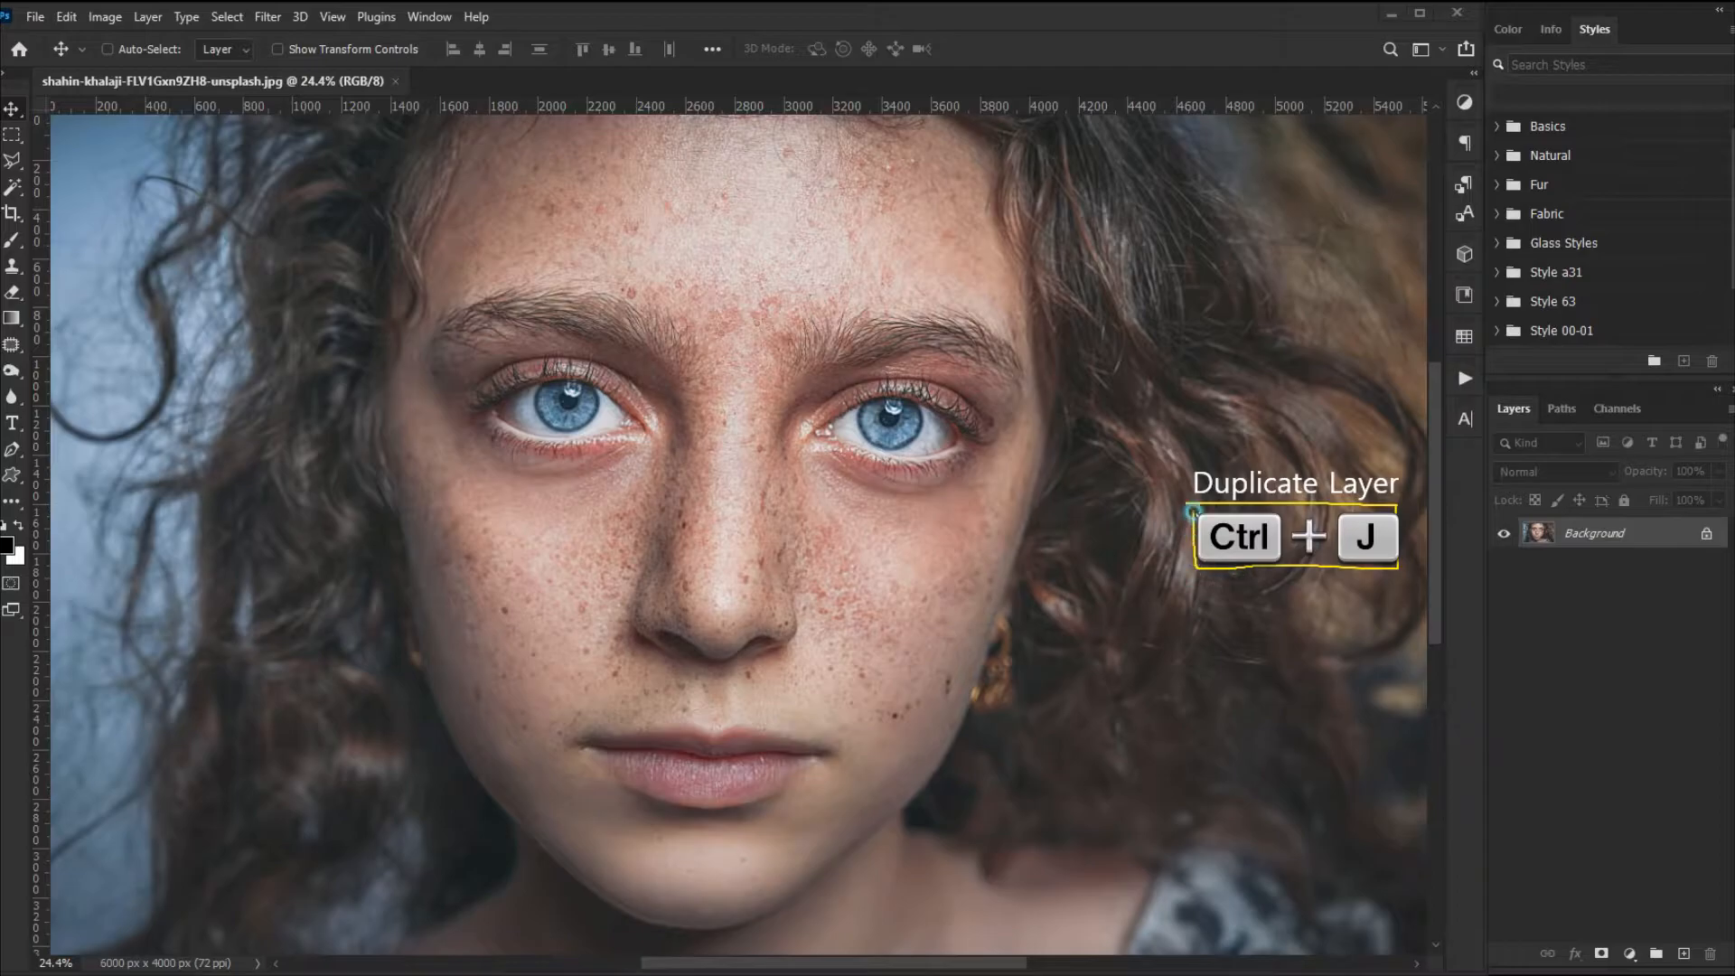
# Step: Duplicate the Background layer and rename the copy Skin
pyautogui.moveTo(1262, 501)
pyautogui.mouseDown()
pyautogui.moveTo(1185, 561)
pyautogui.moveTo(1183, 501)
pyautogui.mouseUp()
pyautogui.moveTo(1402, 537)
pyautogui.mouseDown()
pyautogui.moveTo(1685, 535)
pyautogui.moveTo(1680, 552)
pyautogui.mouseUp()
pyautogui.press('Escape')
pyautogui.click(1530, 544)
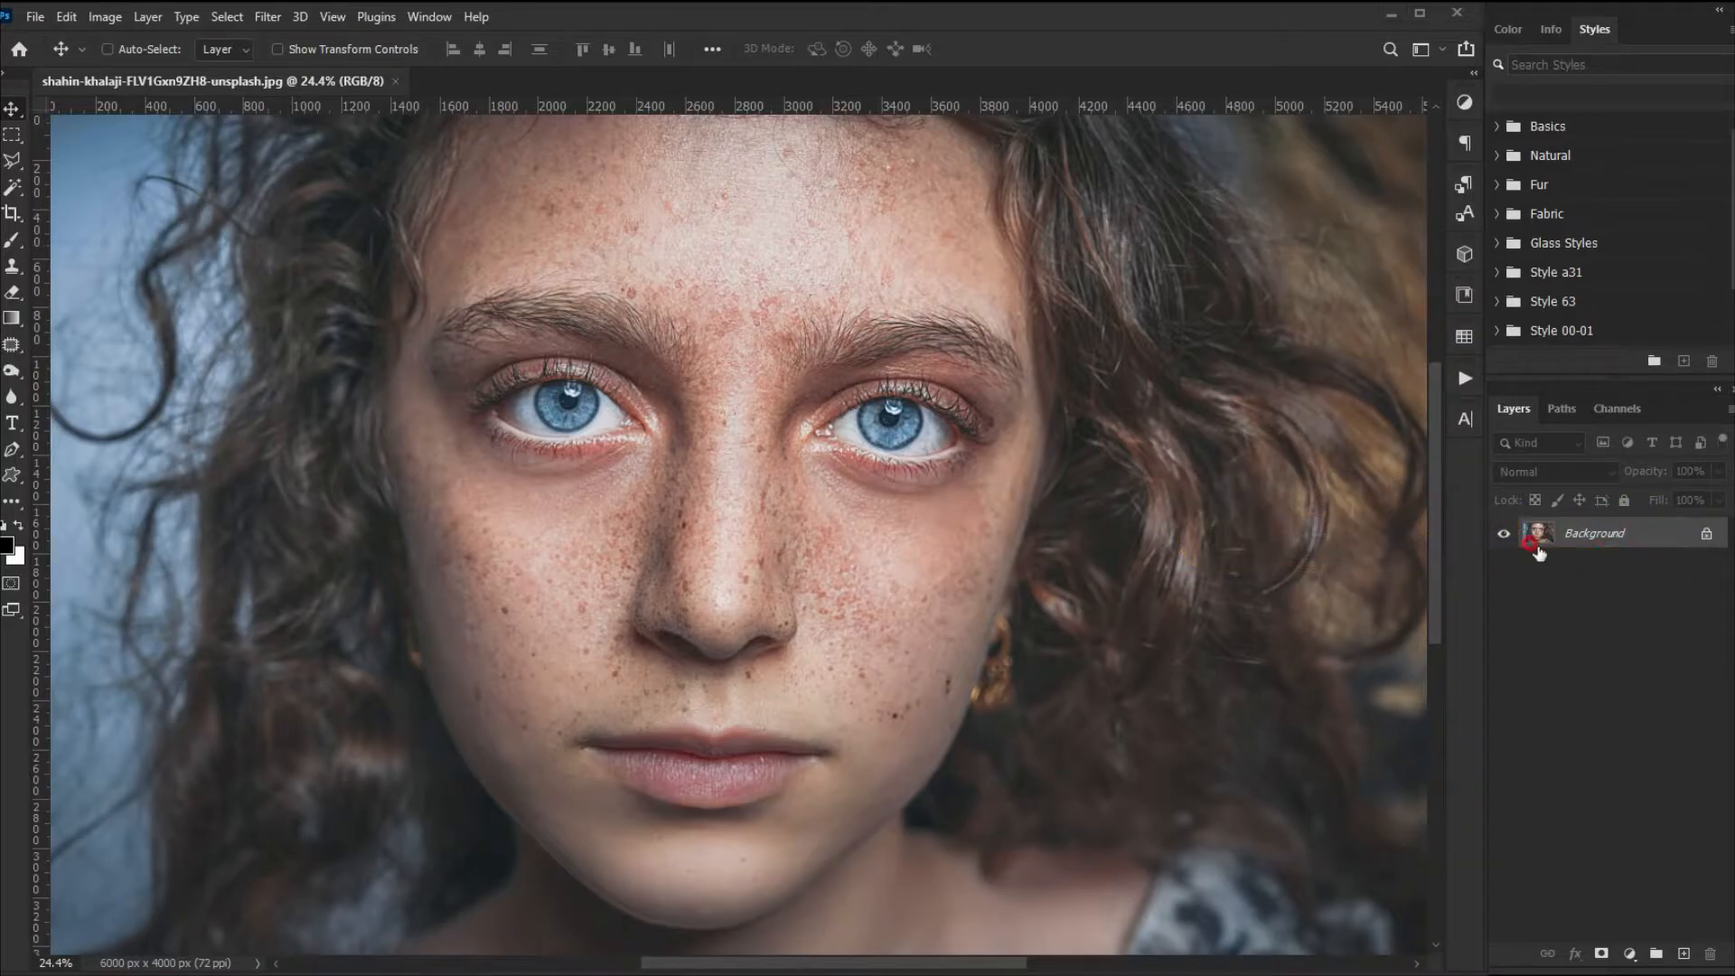
pyautogui.hotkey('ctrl', 'j')
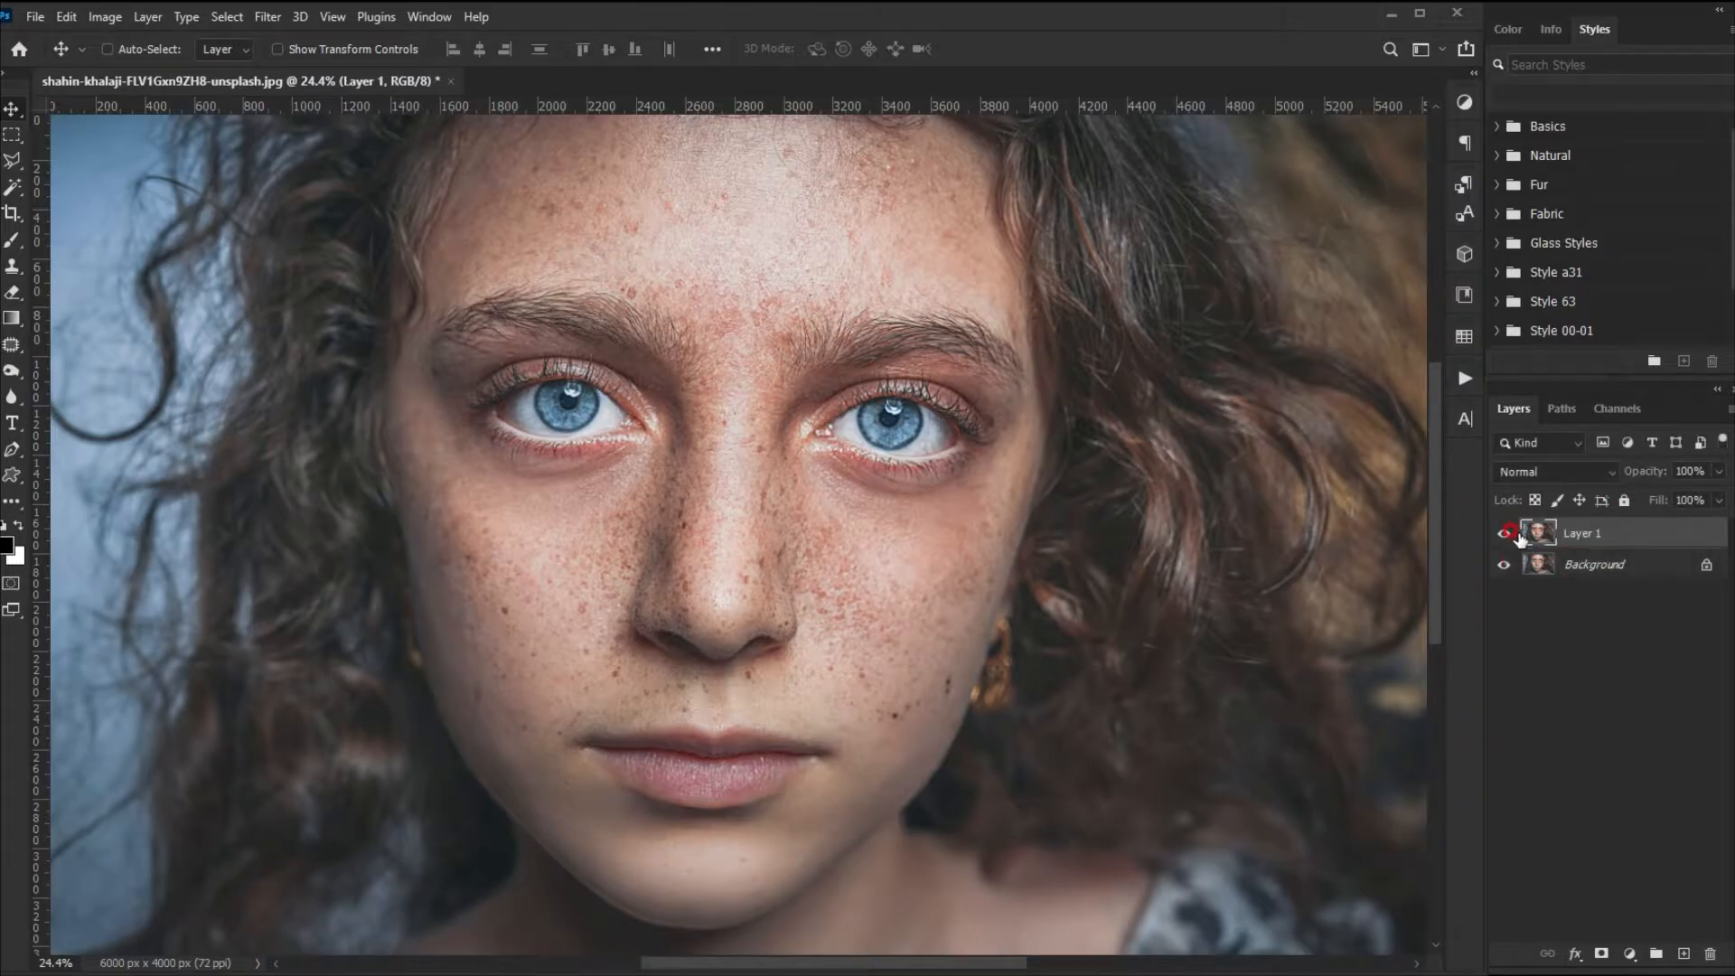
pyautogui.moveTo(1336, 506)
pyautogui.mouseDown()
pyautogui.moveTo(1405, 538)
pyautogui.moveTo(1332, 507)
pyautogui.moveTo(1413, 528)
pyautogui.moveTo(1332, 527)
pyautogui.moveTo(1398, 506)
pyautogui.moveTo(1405, 546)
pyautogui.mouseUp()
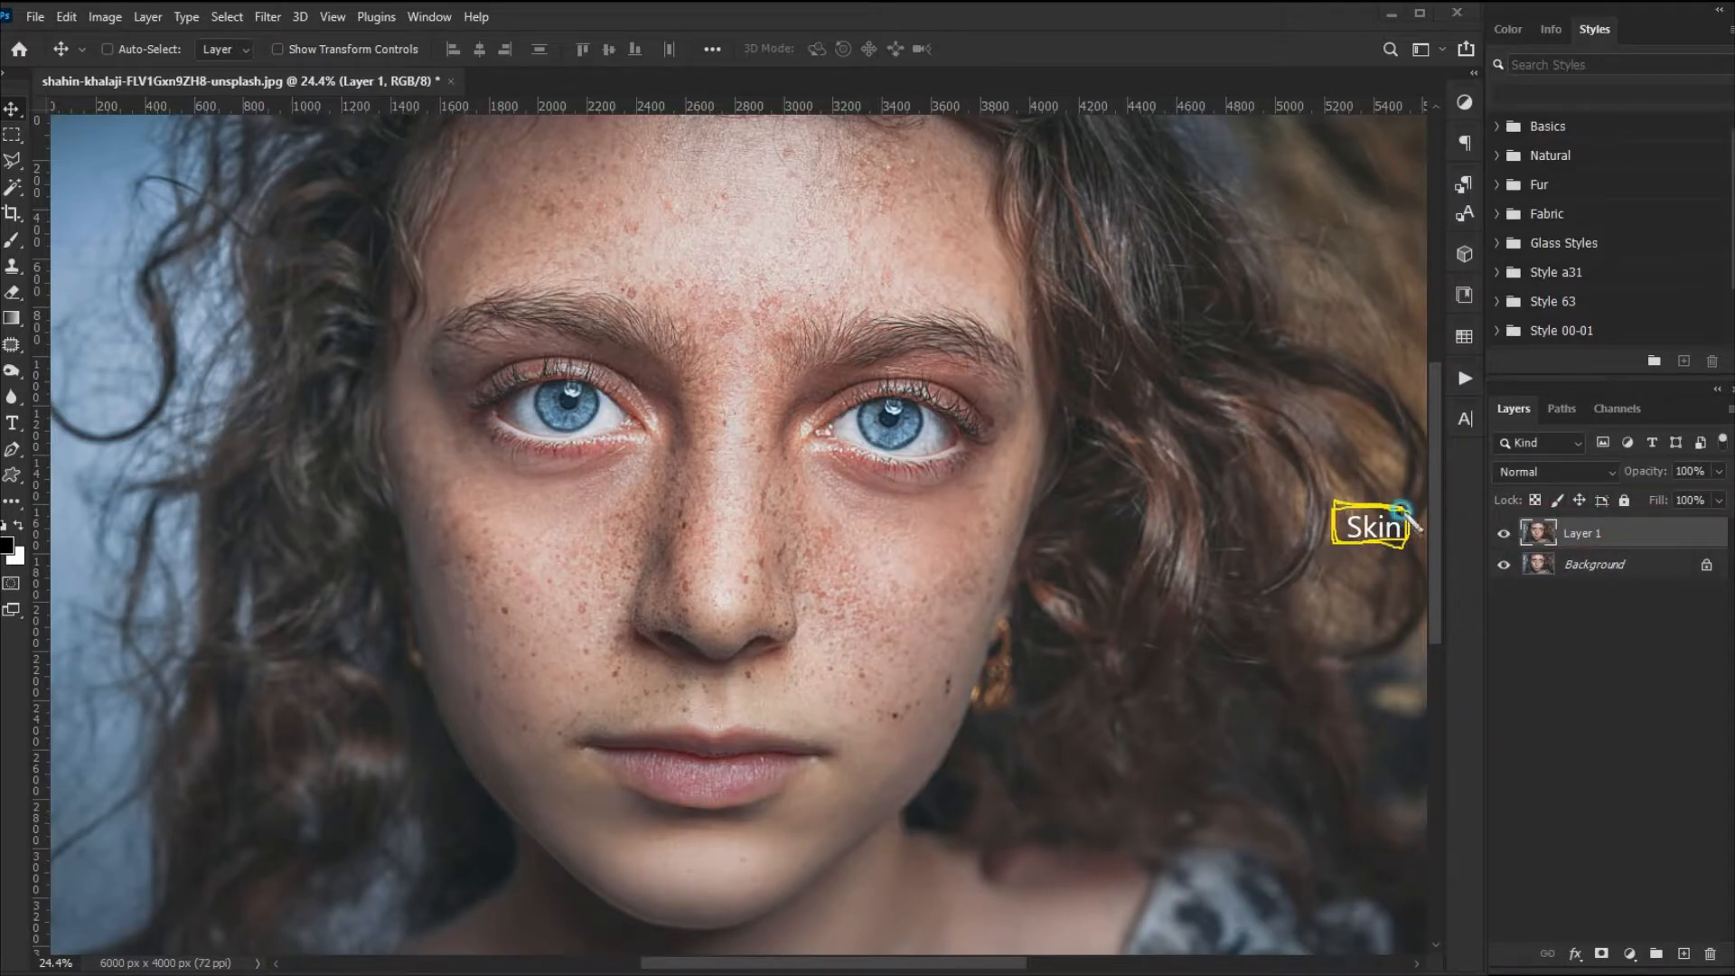
pyautogui.moveTo(1403, 527)
pyautogui.mouseDown()
pyautogui.moveTo(1570, 538)
pyautogui.moveTo(1602, 517)
pyautogui.moveTo(1563, 541)
pyautogui.mouseUp()
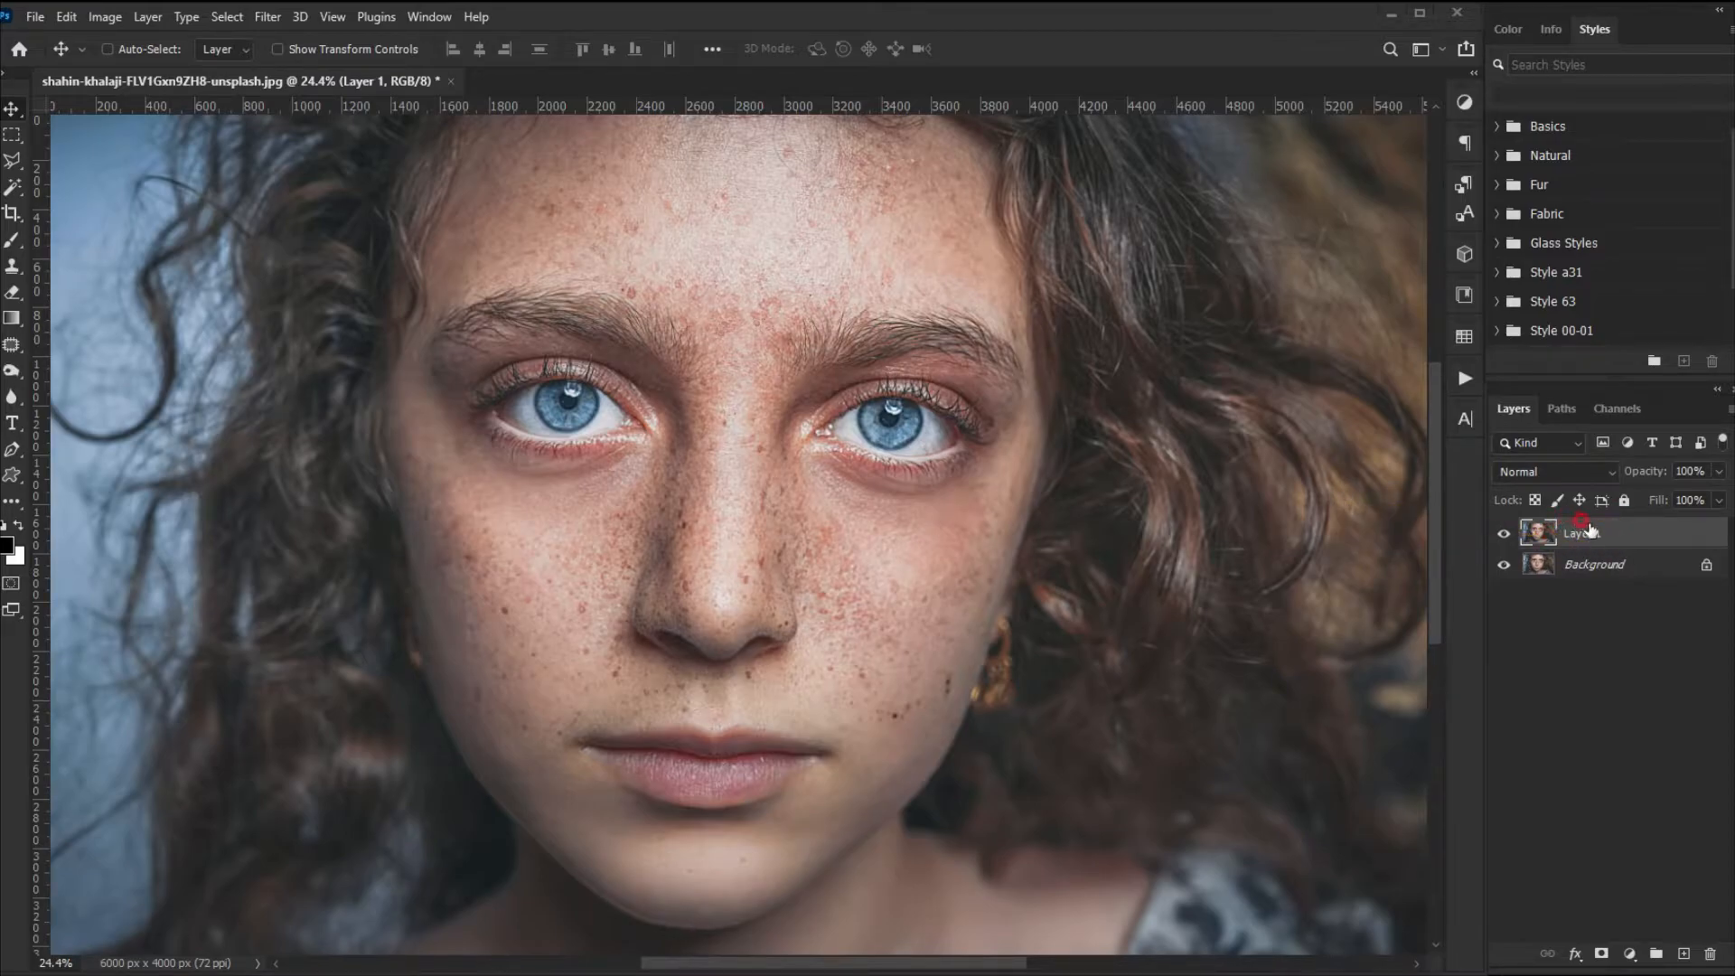
pyautogui.doubleClick(1581, 532)
pyautogui.click(1534, 537)
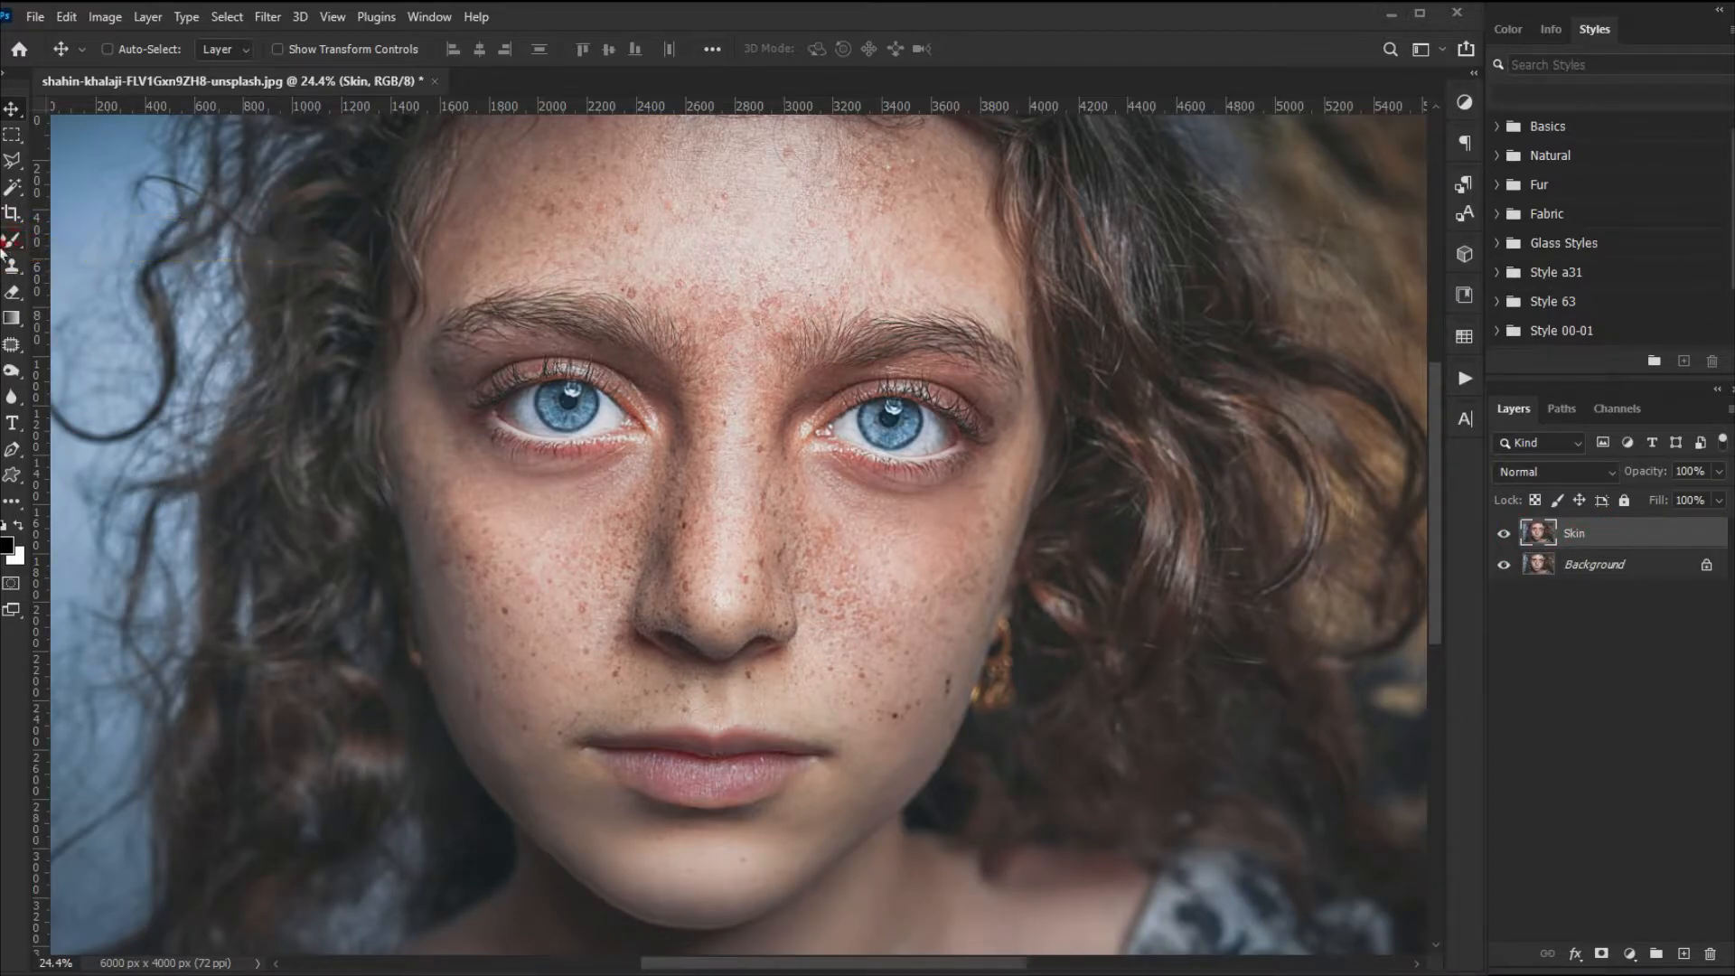
# Step: Smooth the forehead and upper nose on the Skin layer with the Mixer Brush at Wet 5%, Load 75%, Mix 95%, Flow 100%
pyautogui.moveTo(11, 251); pyautogui.dragTo(55, 284)
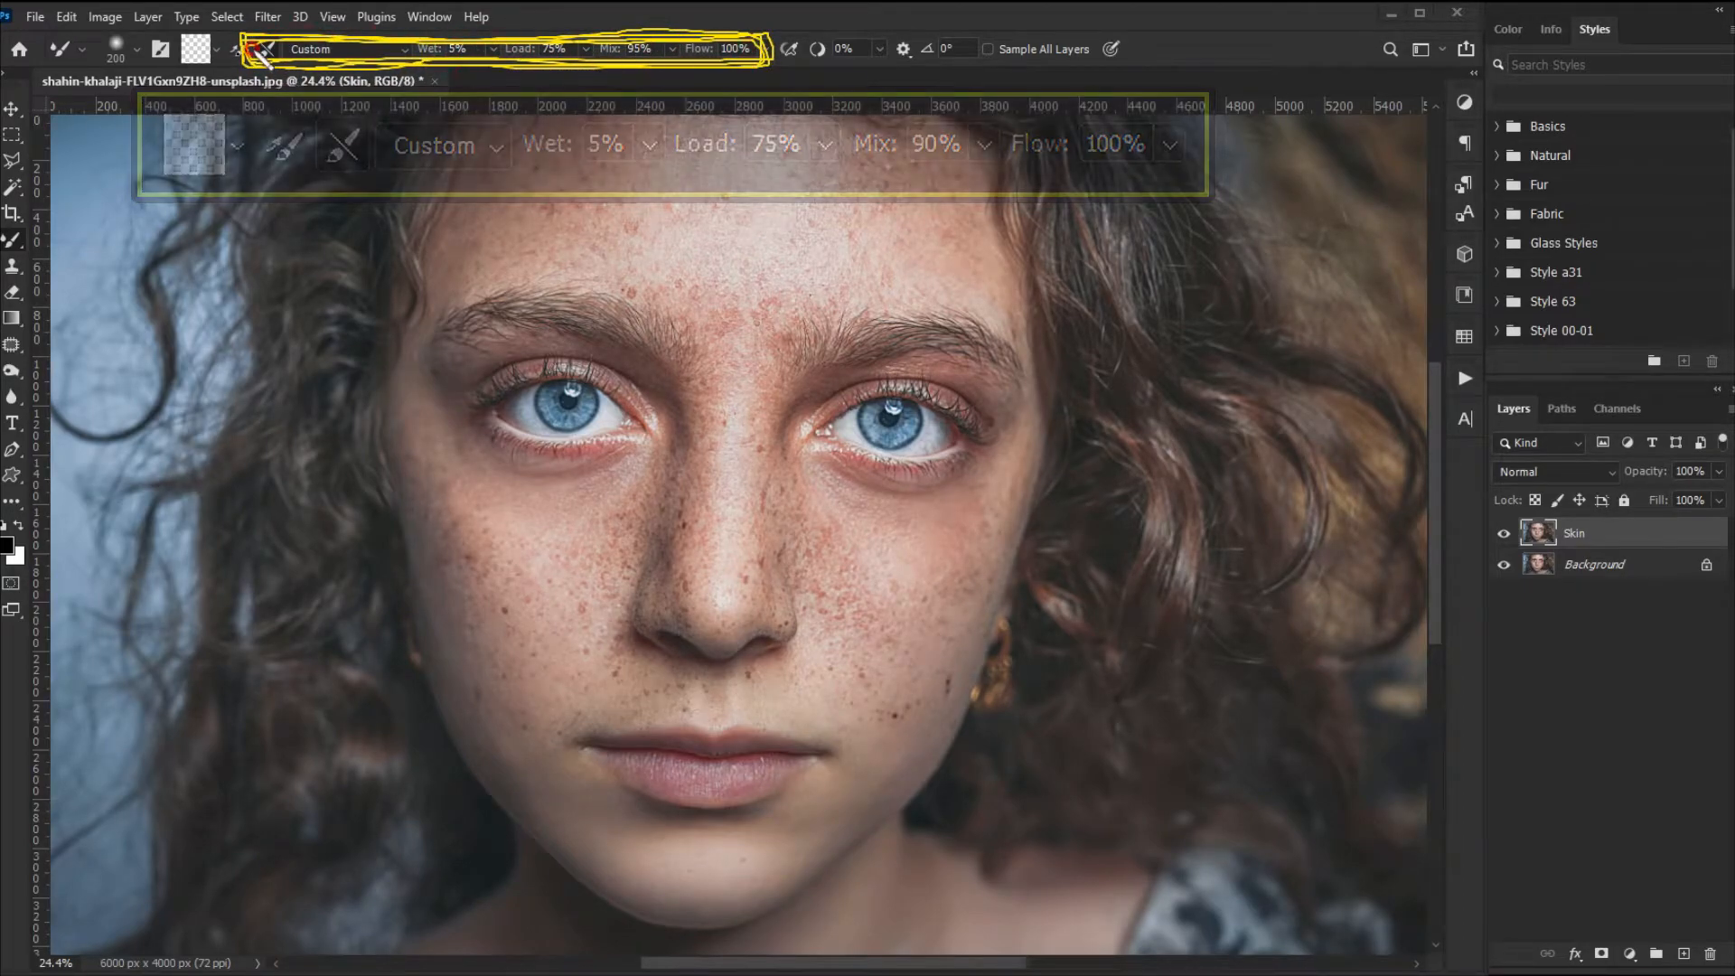
pyautogui.moveTo(719, 204)
pyautogui.mouseDown()
pyautogui.moveTo(663, 116)
pyautogui.moveTo(504, 151)
pyautogui.moveTo(450, 237)
pyautogui.moveTo(608, 282)
pyautogui.mouseUp()
pyautogui.moveTo(511, 167)
pyautogui.mouseDown()
pyautogui.moveTo(930, 140)
pyautogui.moveTo(799, 301)
pyautogui.moveTo(777, 221)
pyautogui.moveTo(680, 411)
pyautogui.moveTo(716, 628)
pyautogui.moveTo(749, 598)
pyautogui.mouseUp()
pyautogui.moveTo(685, 535)
pyautogui.mouseDown()
pyautogui.moveTo(685, 596)
pyautogui.moveTo(646, 596)
pyautogui.mouseUp()
# Step: Blend the freckles along the nose with a smaller Mixer Brush
pyautogui.press('[')
pyautogui.press('[')
pyautogui.press('[')
pyautogui.press('[')
pyautogui.press('[')
pyautogui.moveTo(755, 625); pyautogui.dragTo(769, 489)
# Step: Enlarge the Mixer Brush and smooth the skin on the image's left cheek down to the jaw
pyautogui.press(']')
pyautogui.press(']')
pyautogui.moveTo(643, 507); pyautogui.dragTo(614, 517)
pyautogui.press(']')
pyautogui.press(']')
pyautogui.press(']')
pyautogui.press(']')
pyautogui.moveTo(616, 580); pyautogui.dragTo(479, 569)
pyautogui.moveTo(512, 700)
pyautogui.mouseDown()
pyautogui.moveTo(459, 535)
pyautogui.moveTo(441, 591)
pyautogui.mouseUp()
# Step: Reduce the Mixer Brush to 100 px and smooth the right-hand side of the nose
pyautogui.press('[')
pyautogui.press('[')
pyautogui.press('[')
pyautogui.press('[')
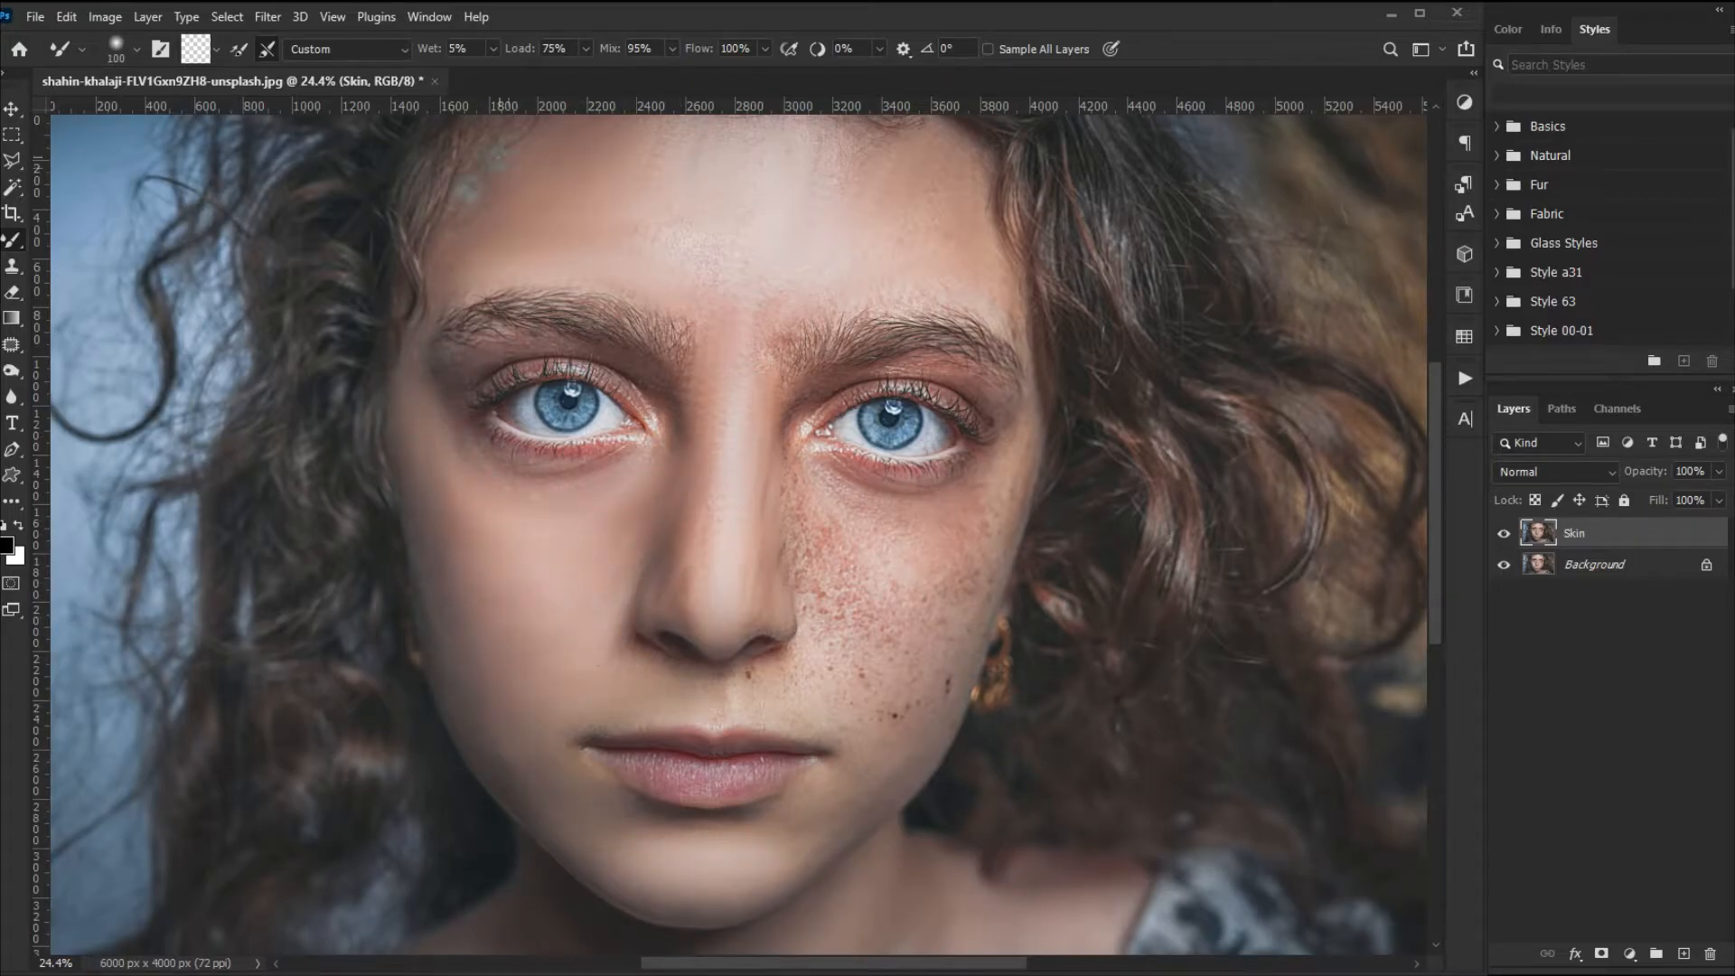
pyautogui.moveTo(784, 476); pyautogui.dragTo(784, 578)
# Step: Enlarge the Mixer Brush and smooth the freckles on the image's right cheek down to the jaw
pyautogui.press(']')
pyautogui.press(']')
pyautogui.press(']')
pyautogui.press(']')
pyautogui.moveTo(824, 497); pyautogui.dragTo(908, 566)
pyautogui.moveTo(822, 700); pyautogui.dragTo(939, 696)
# Step: Blend the remaining uneven skin around the eyes and face edges with a 150 px Mixer Brush
pyautogui.press('[')
pyautogui.press('[')
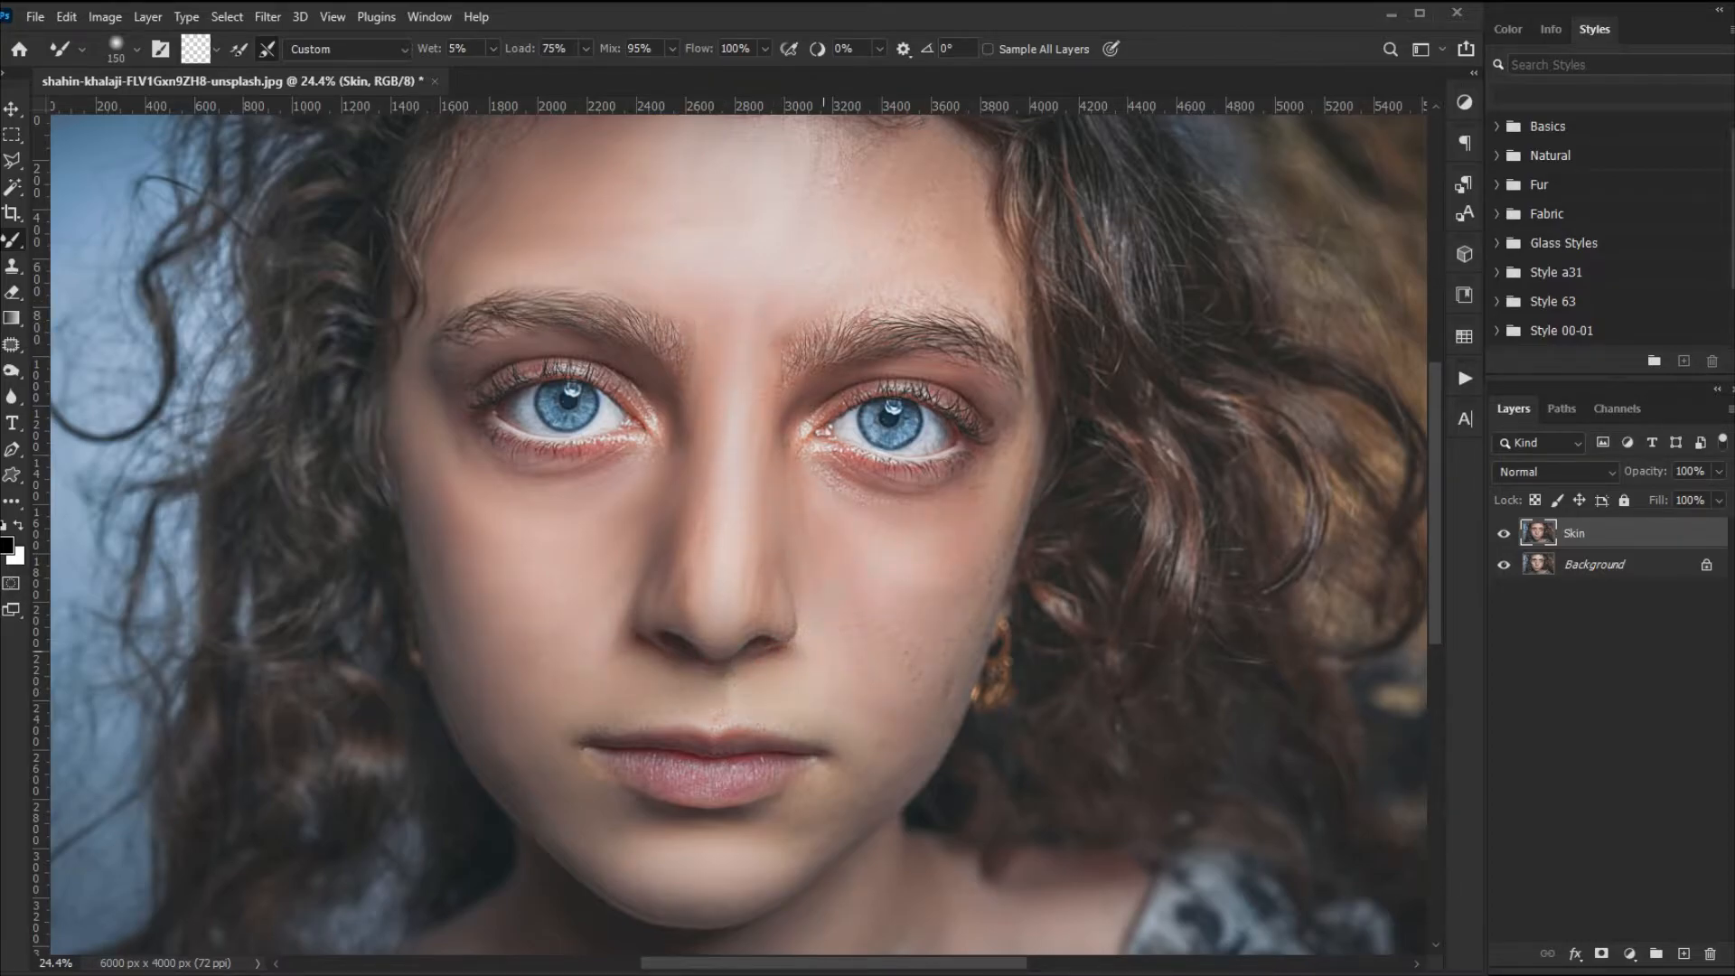
pyautogui.scroll(2, 888, 283)
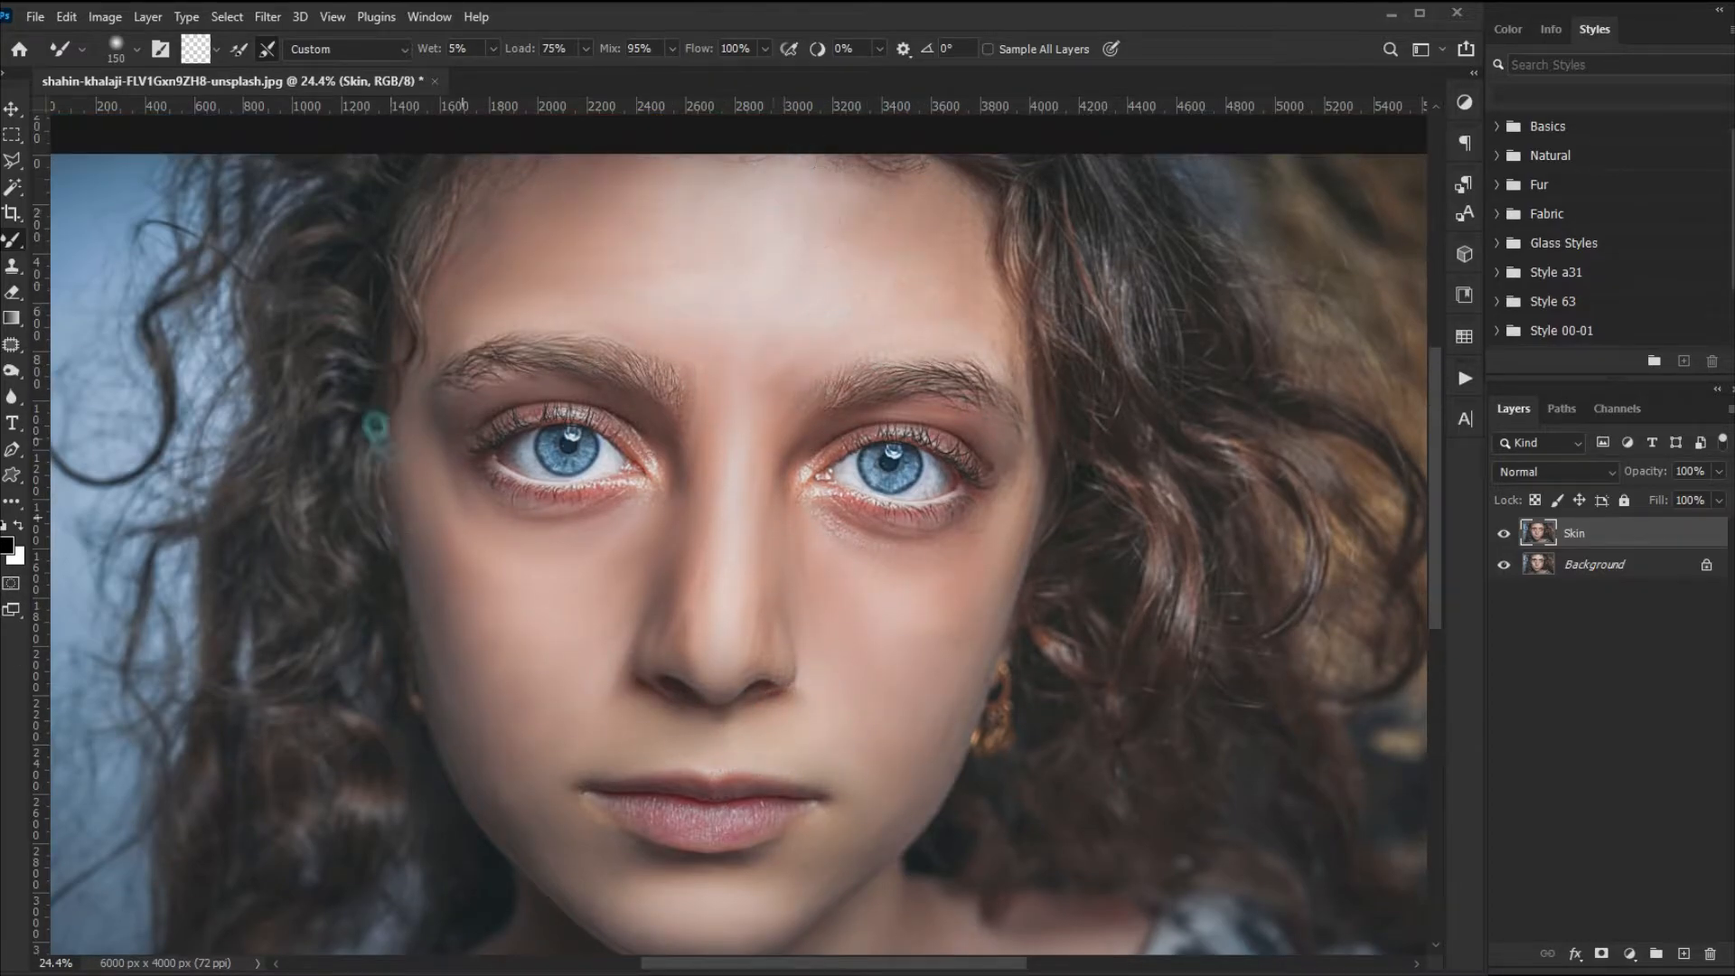
pyautogui.moveTo(1044, 458); pyautogui.dragTo(1055, 537)
pyautogui.moveTo(510, 489); pyautogui.dragTo(507, 391)
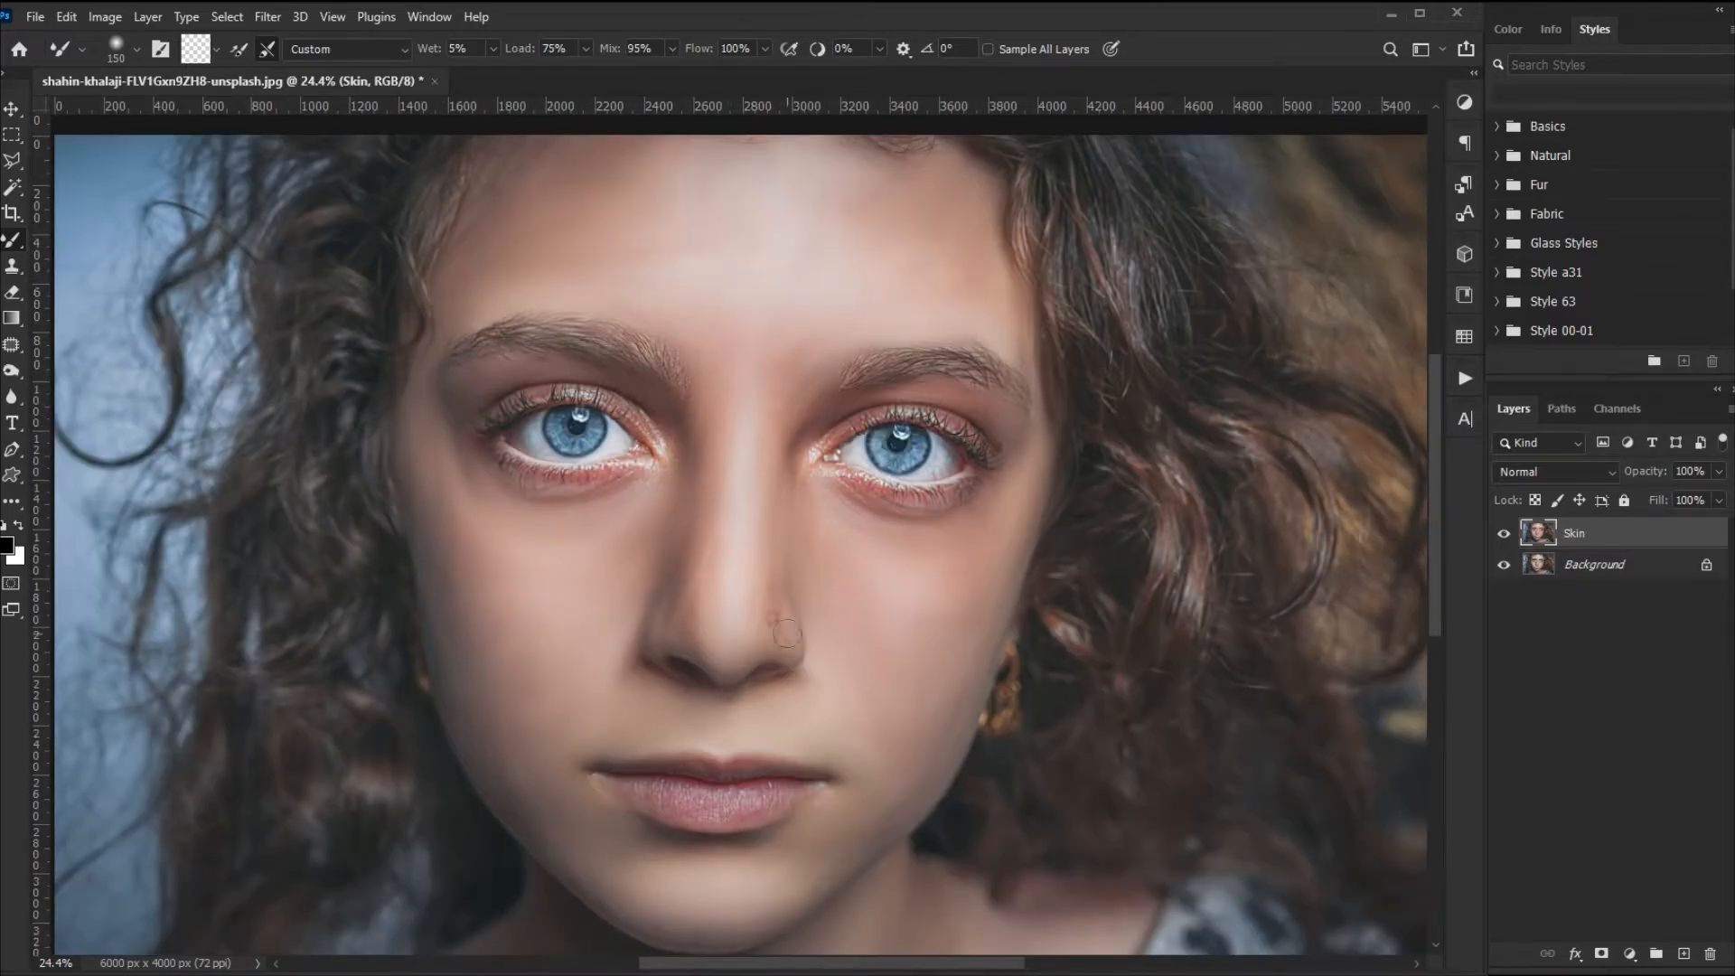
pyautogui.moveTo(962, 500); pyautogui.dragTo(934, 475)
# Step: Enlarge the Mixer Brush to 250 px and blend the last uneven areas of the nose and outer cheek
pyautogui.press(']')
pyautogui.press(']')
pyautogui.press(']')
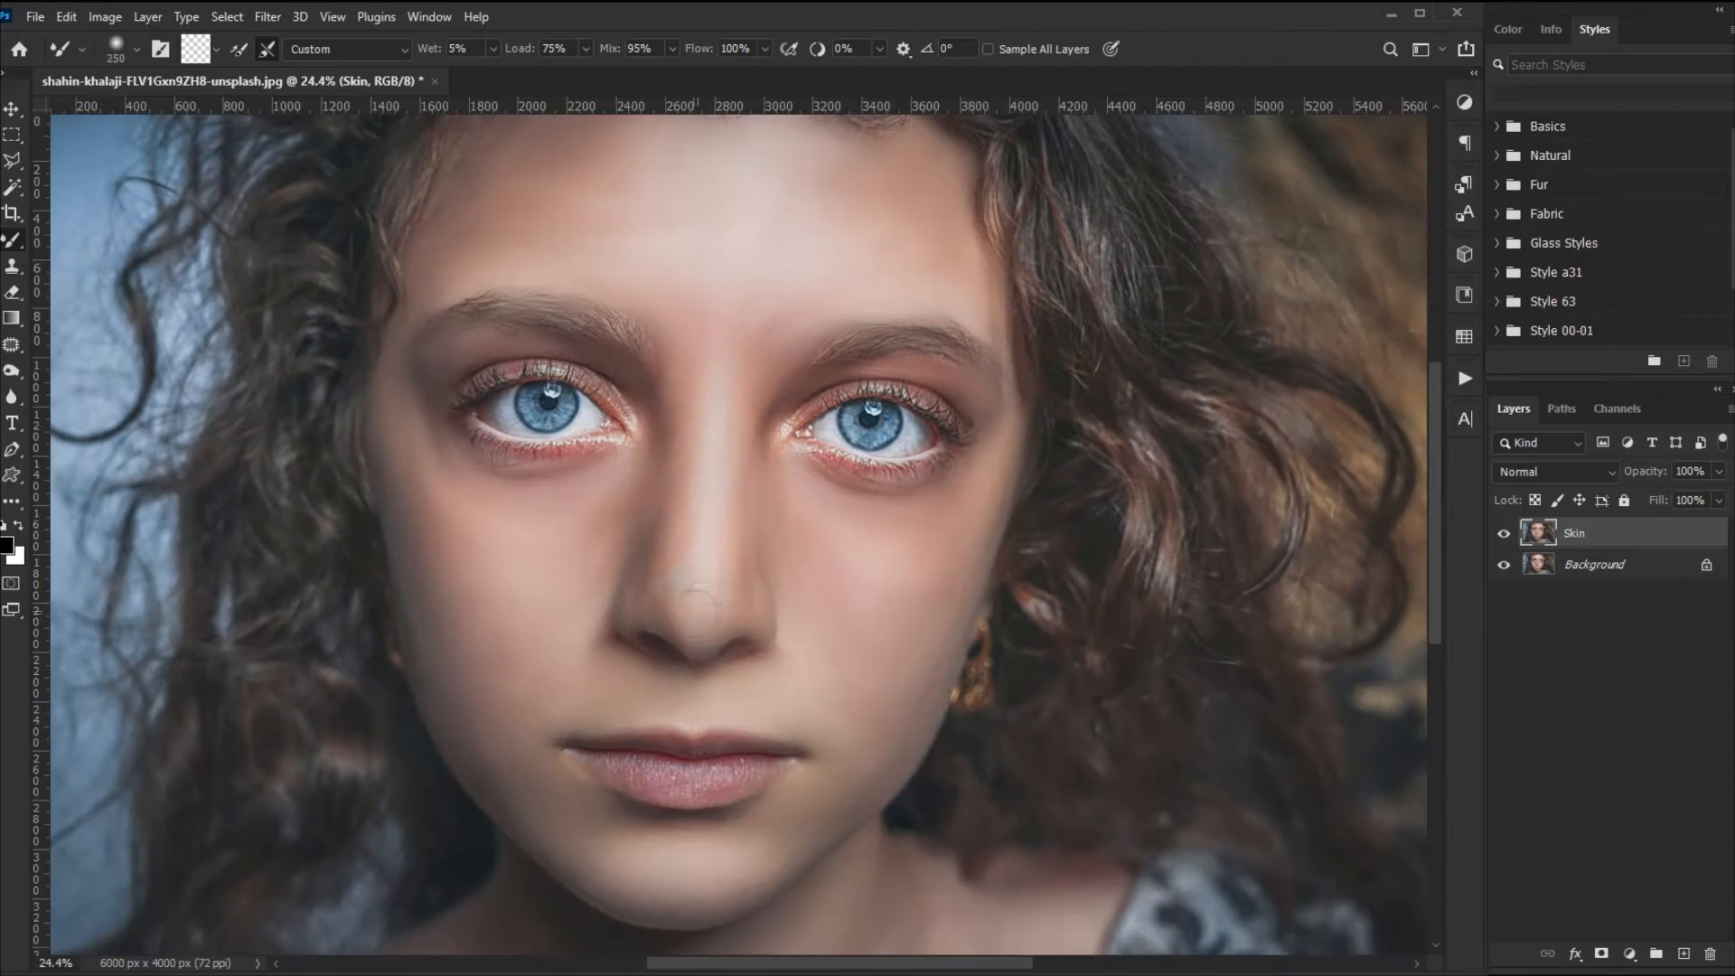
pyautogui.moveTo(954, 628); pyautogui.dragTo(984, 695)
pyautogui.moveTo(751, 514); pyautogui.dragTo(748, 439)
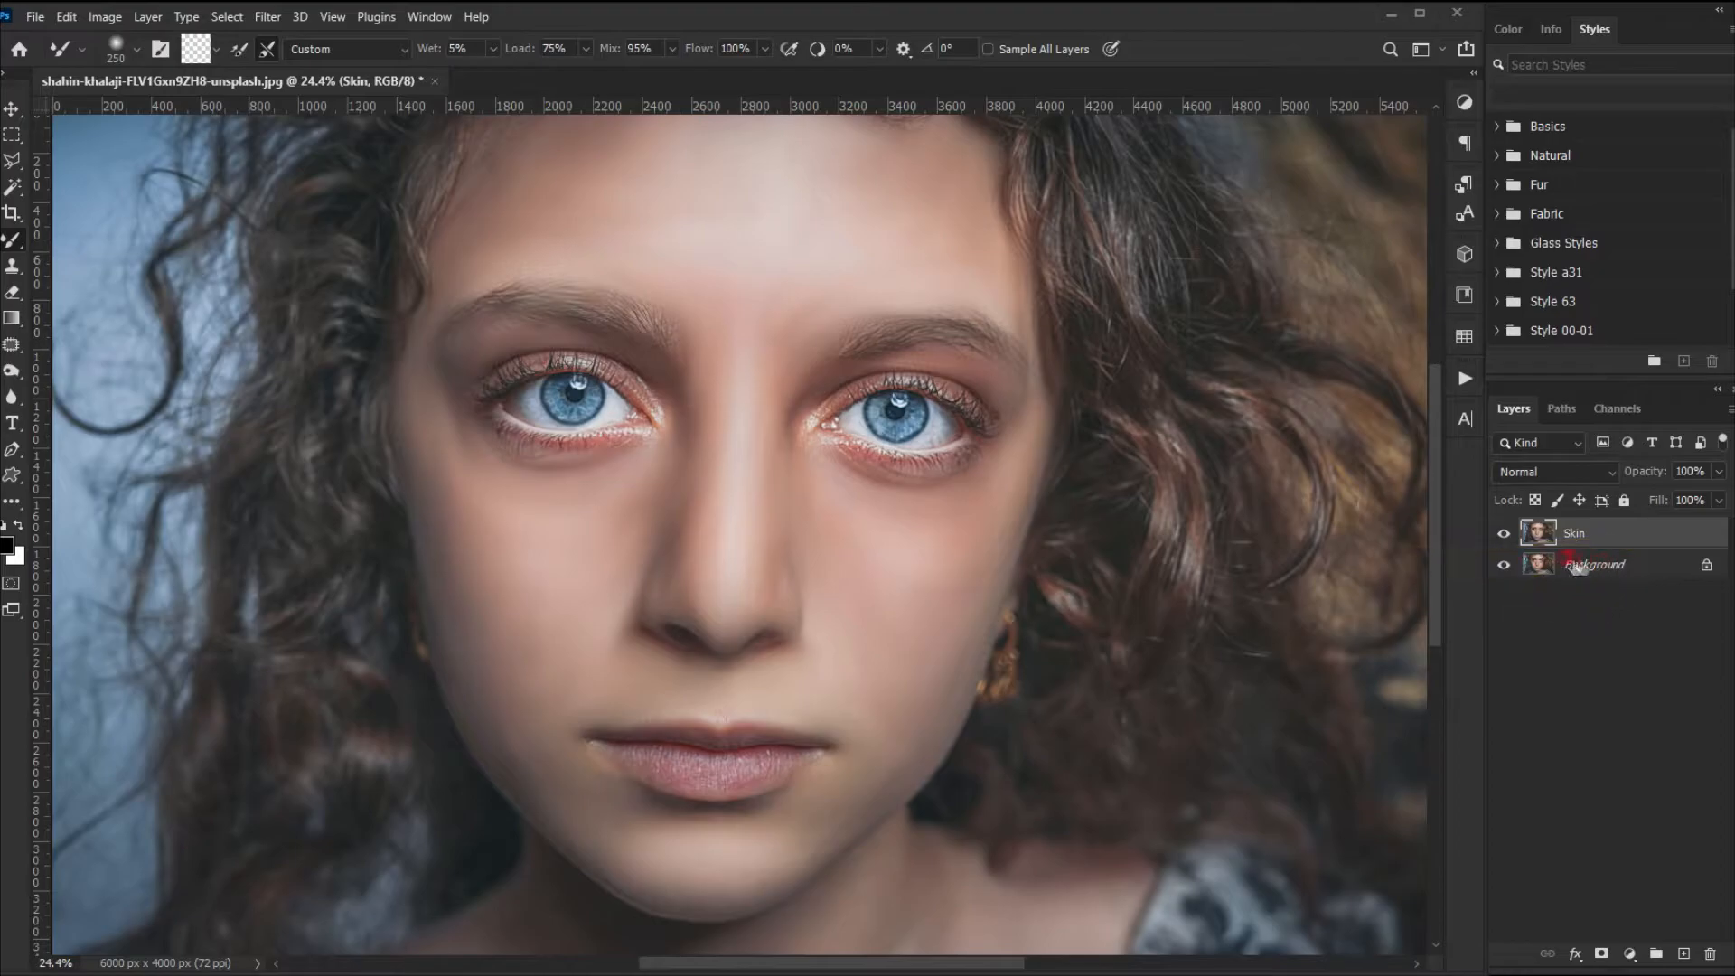
# Step: Duplicate the Background layer, move the copy above Skin and rename it Texture
pyautogui.click(1606, 571)
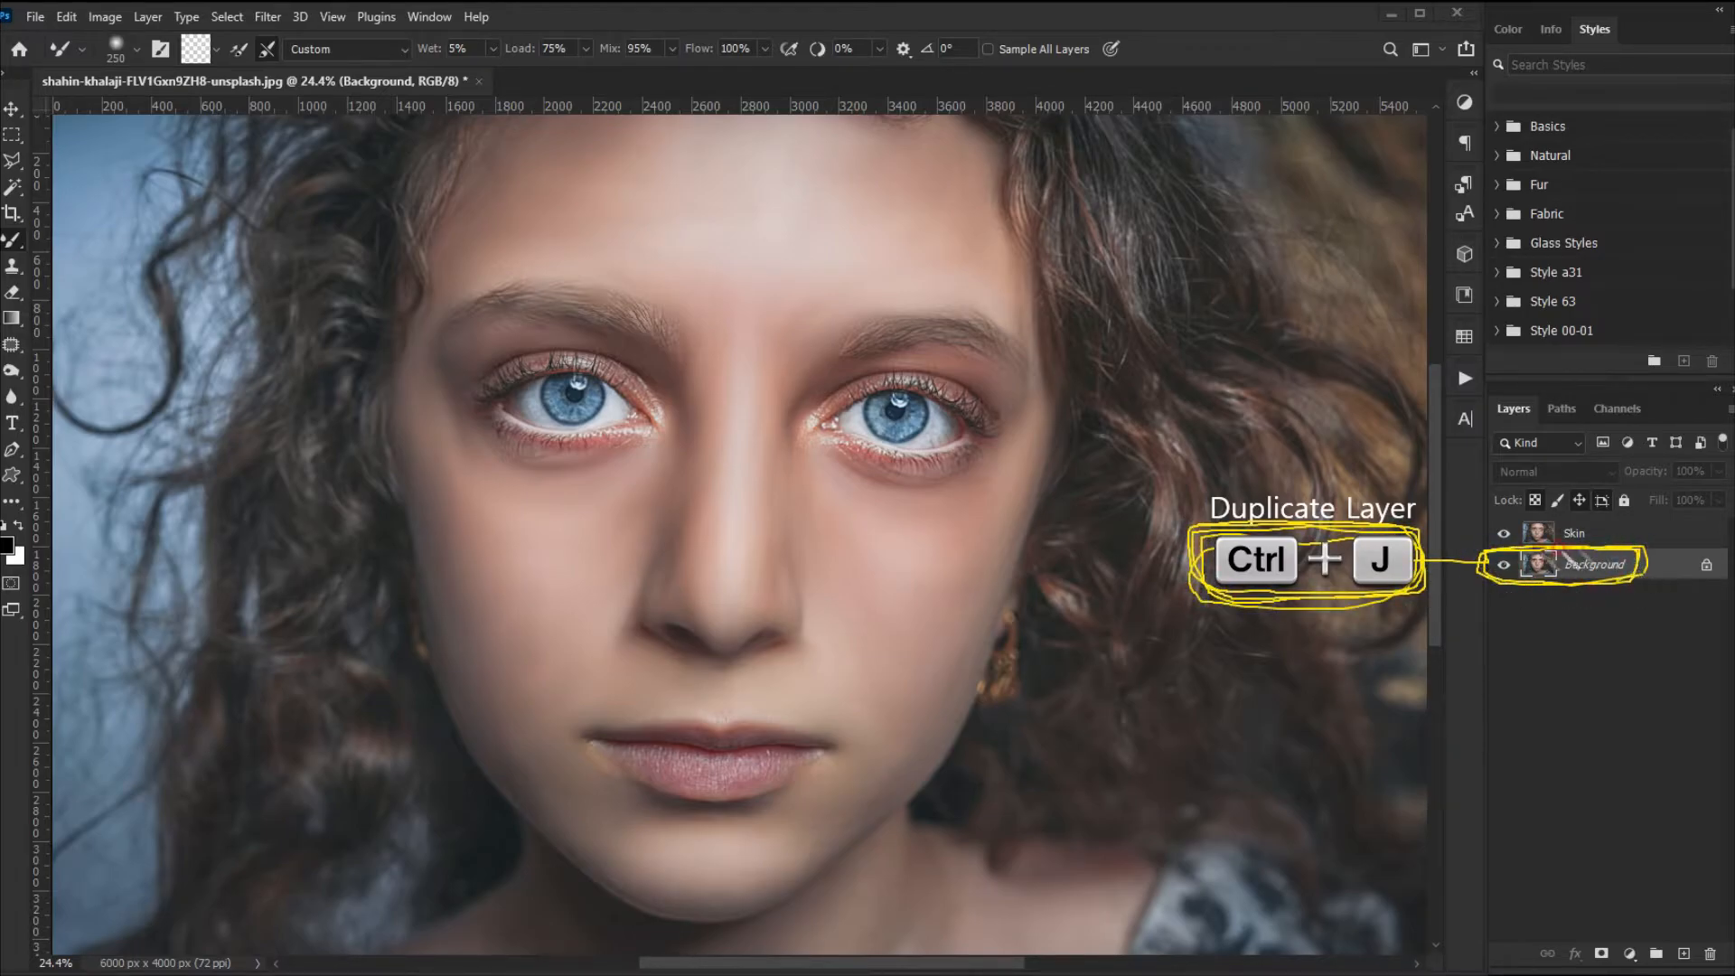
pyautogui.hotkey('ctrl', 'j')
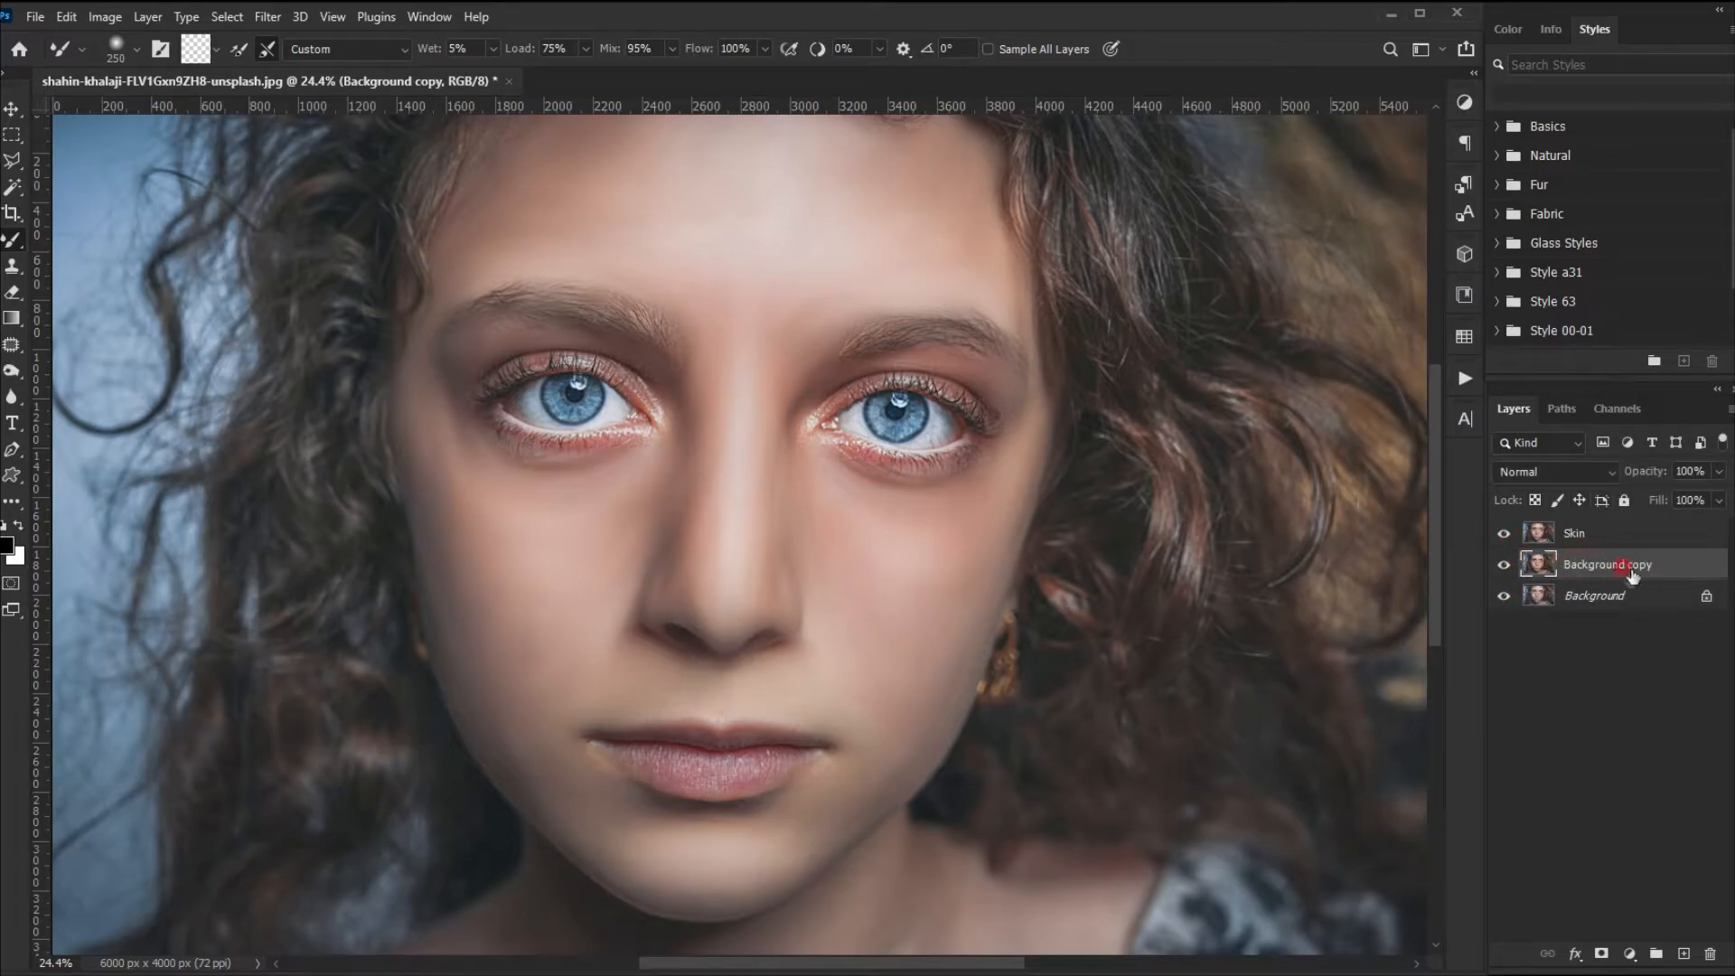
pyautogui.moveTo(1599, 566); pyautogui.dragTo(1638, 537)
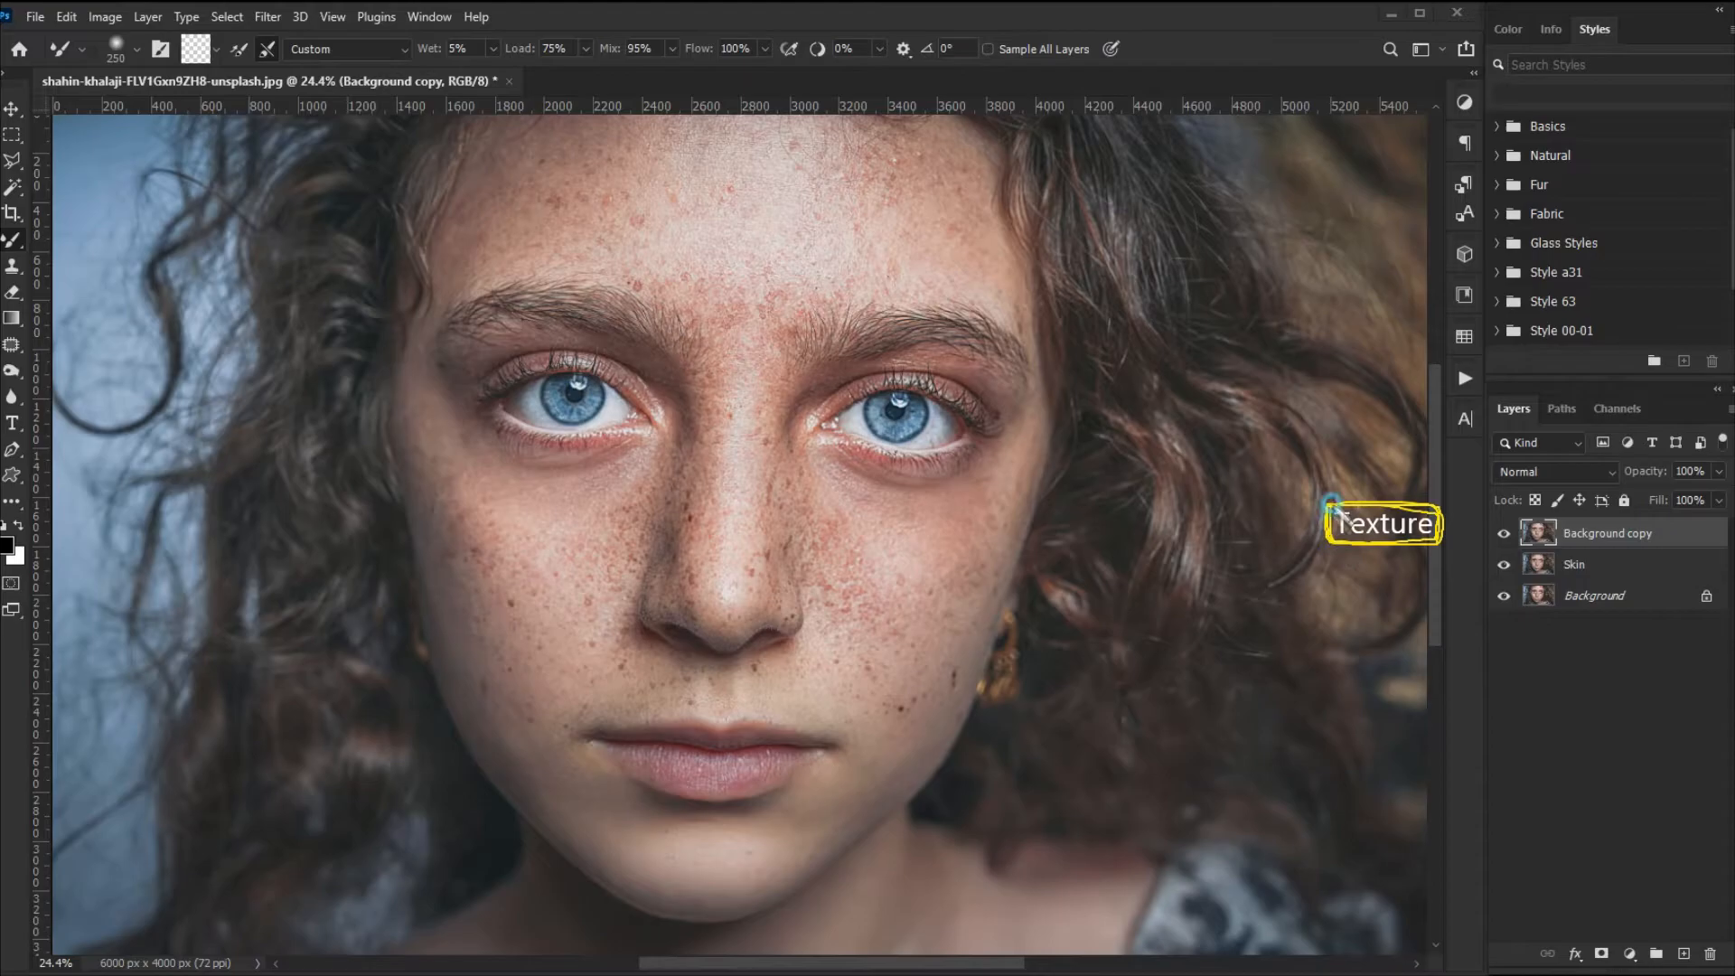
pyautogui.click(1548, 523)
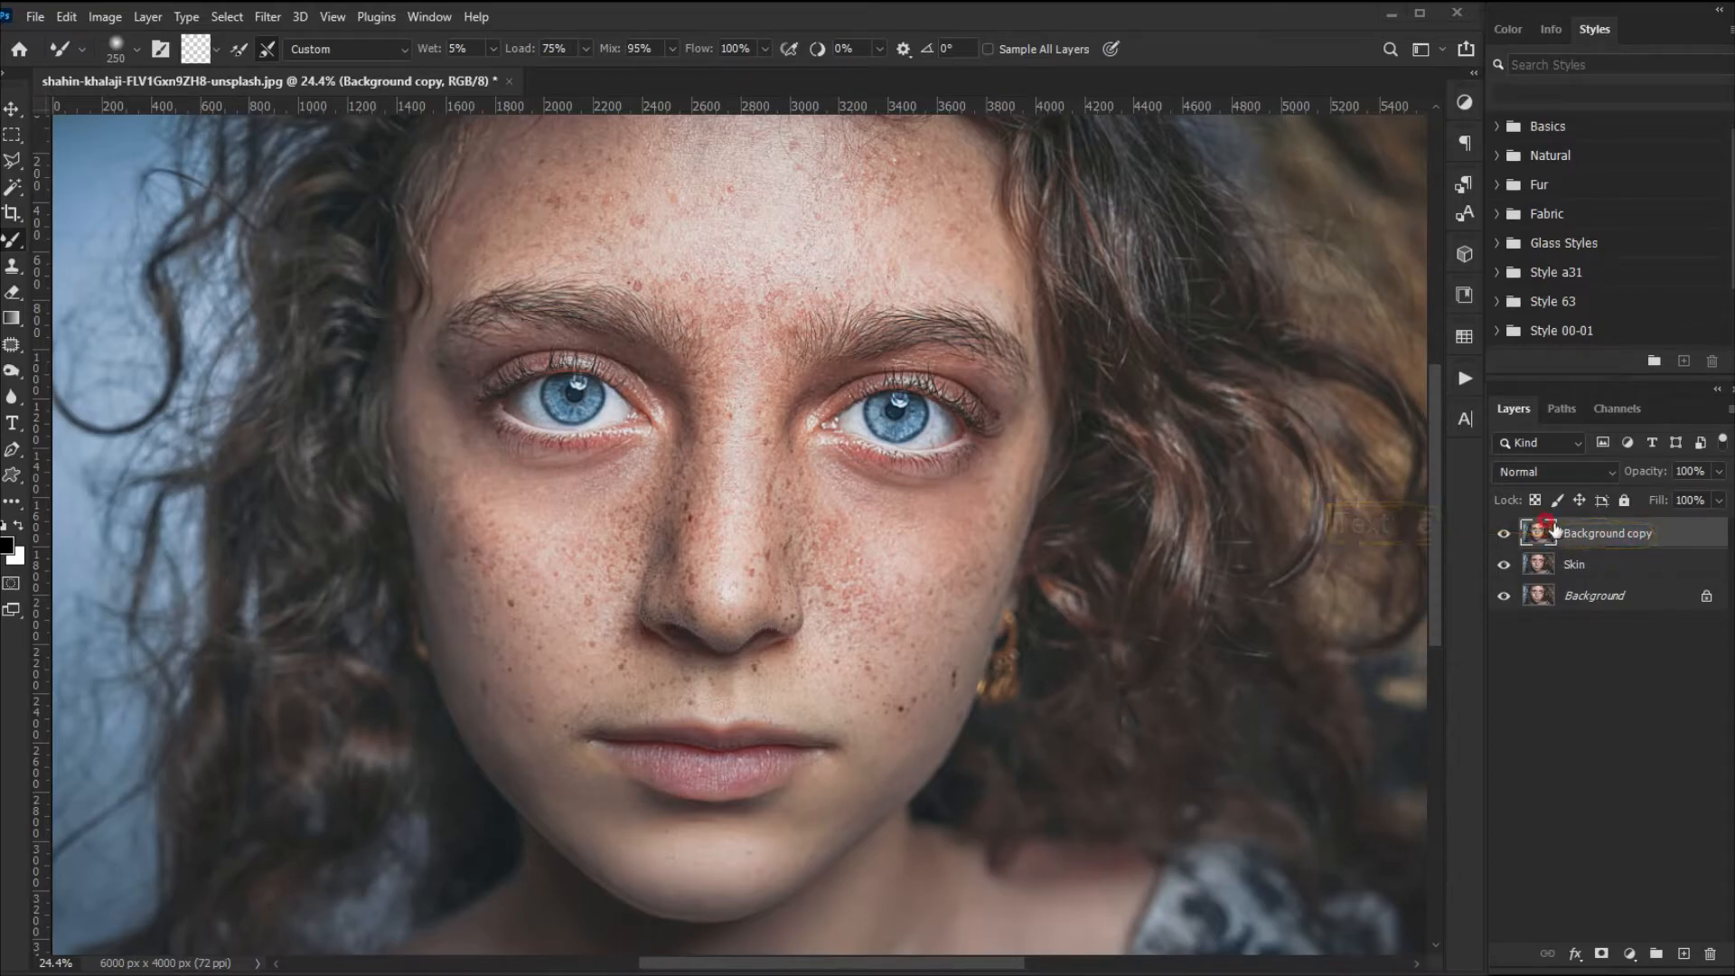
pyautogui.doubleClick(1583, 535)
pyautogui.write('Texture')
pyautogui.click(1622, 531)
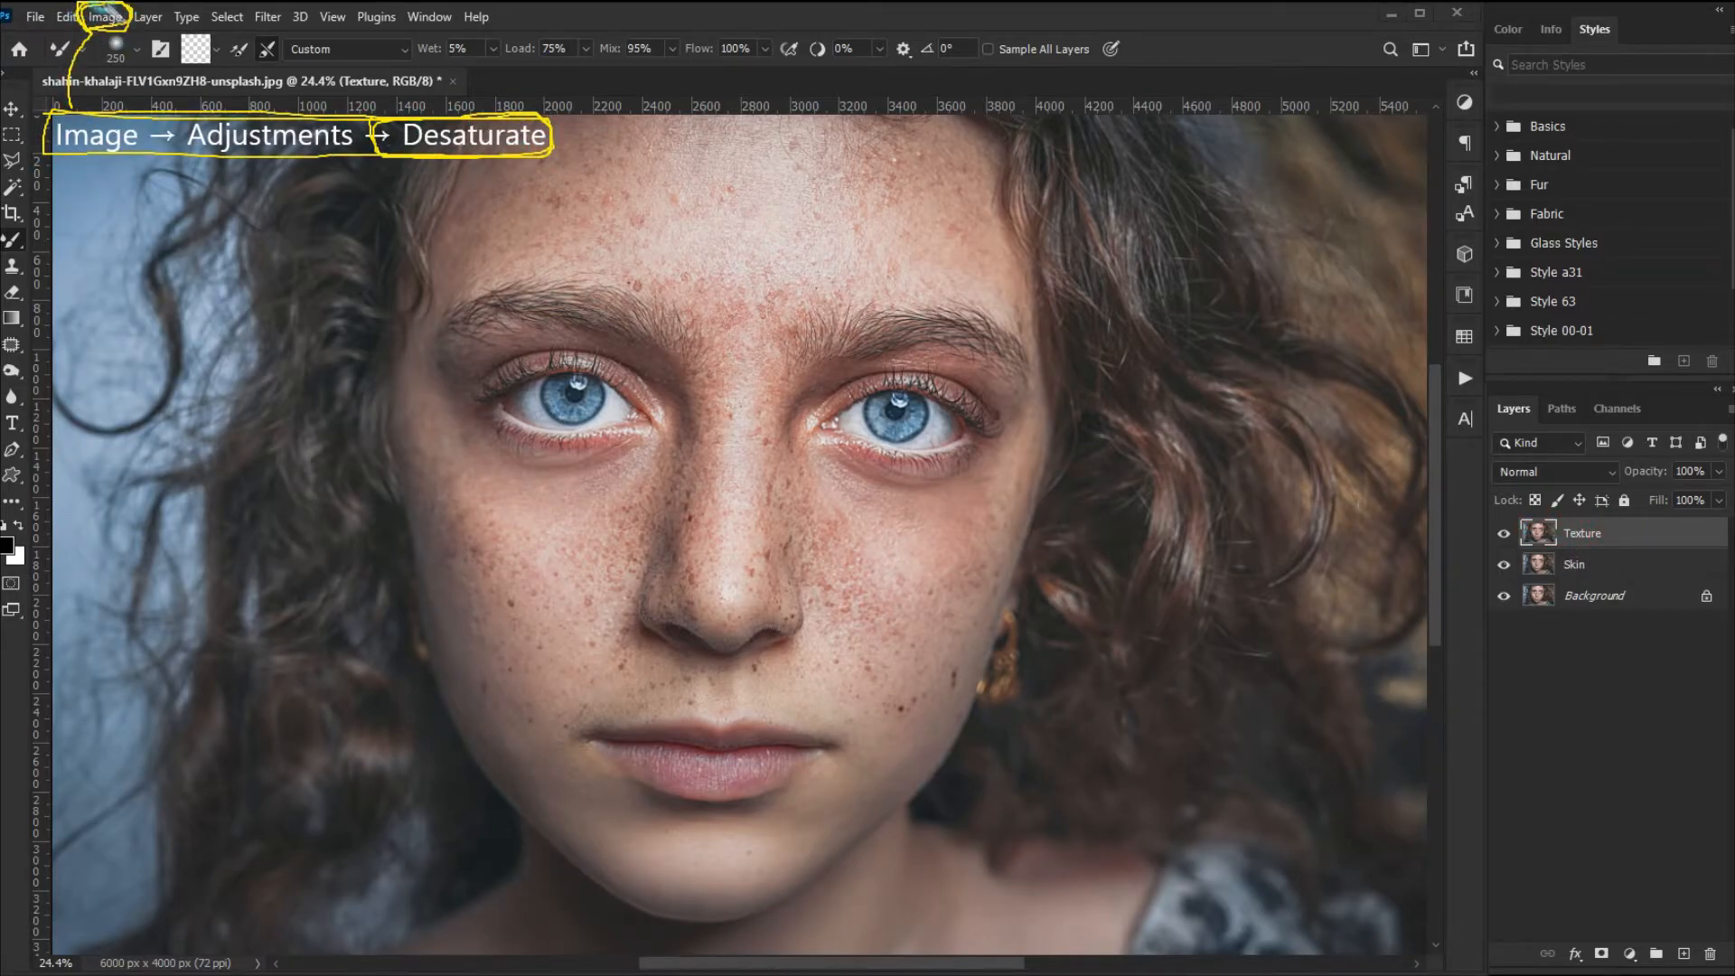
# Step: Desaturate the Texture layer
pyautogui.click(102, 17)
pyautogui.moveTo(185, 74)
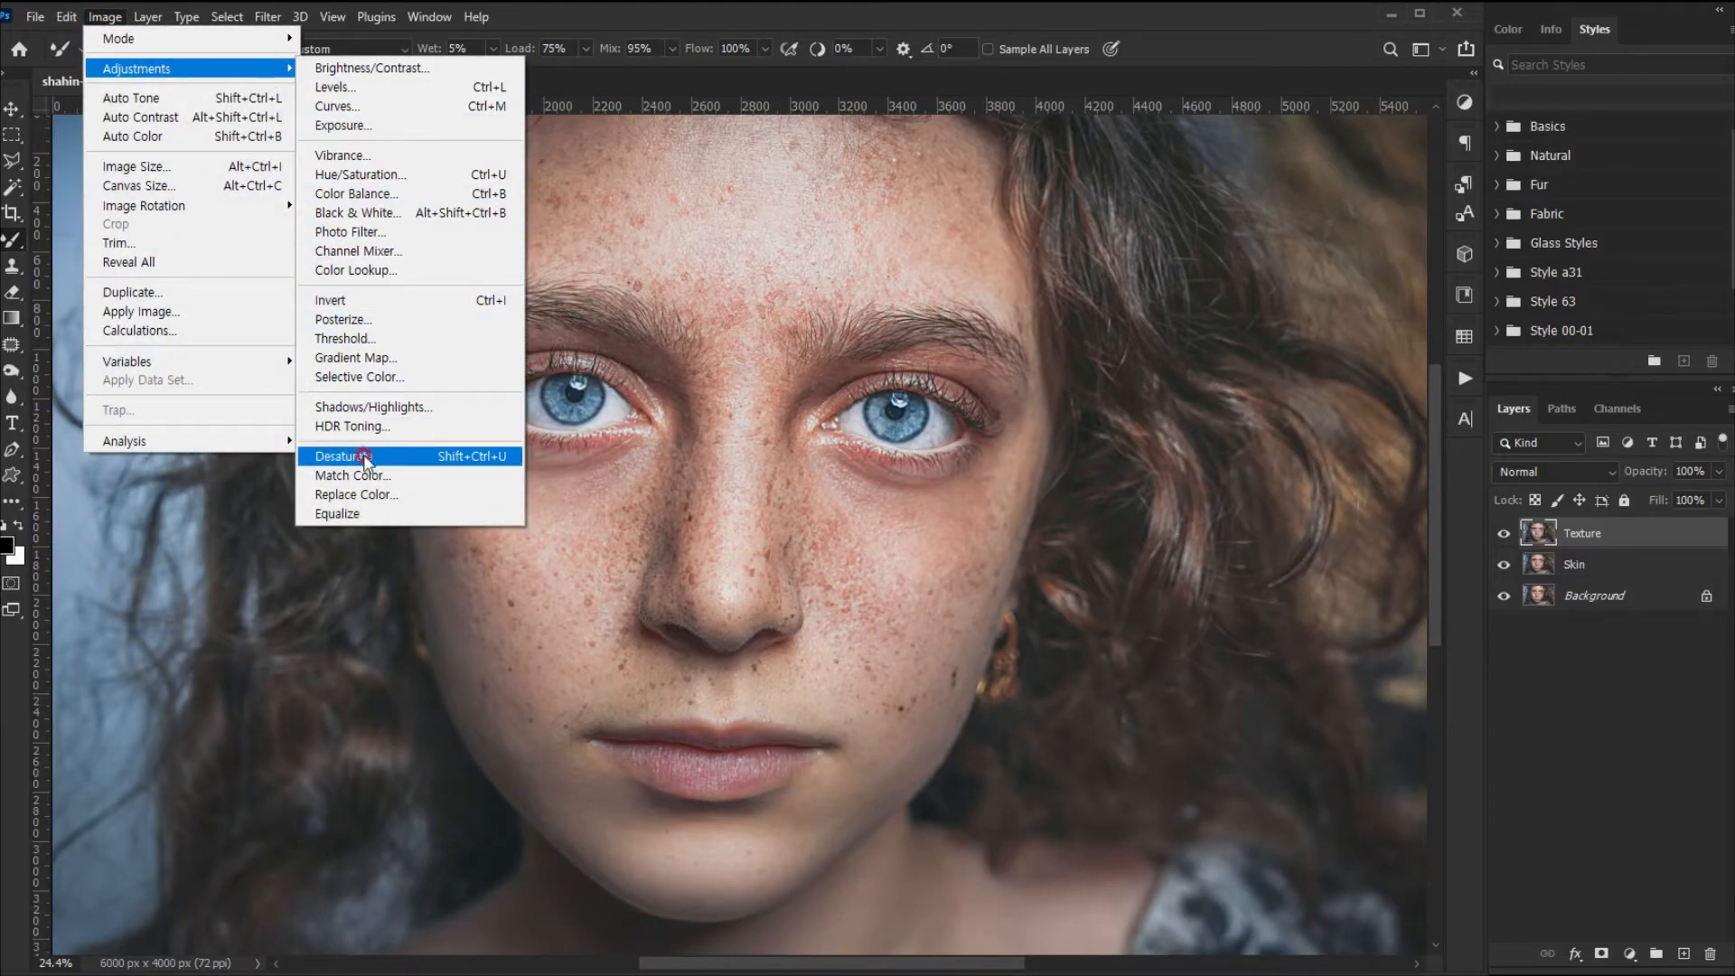
pyautogui.click(336, 457)
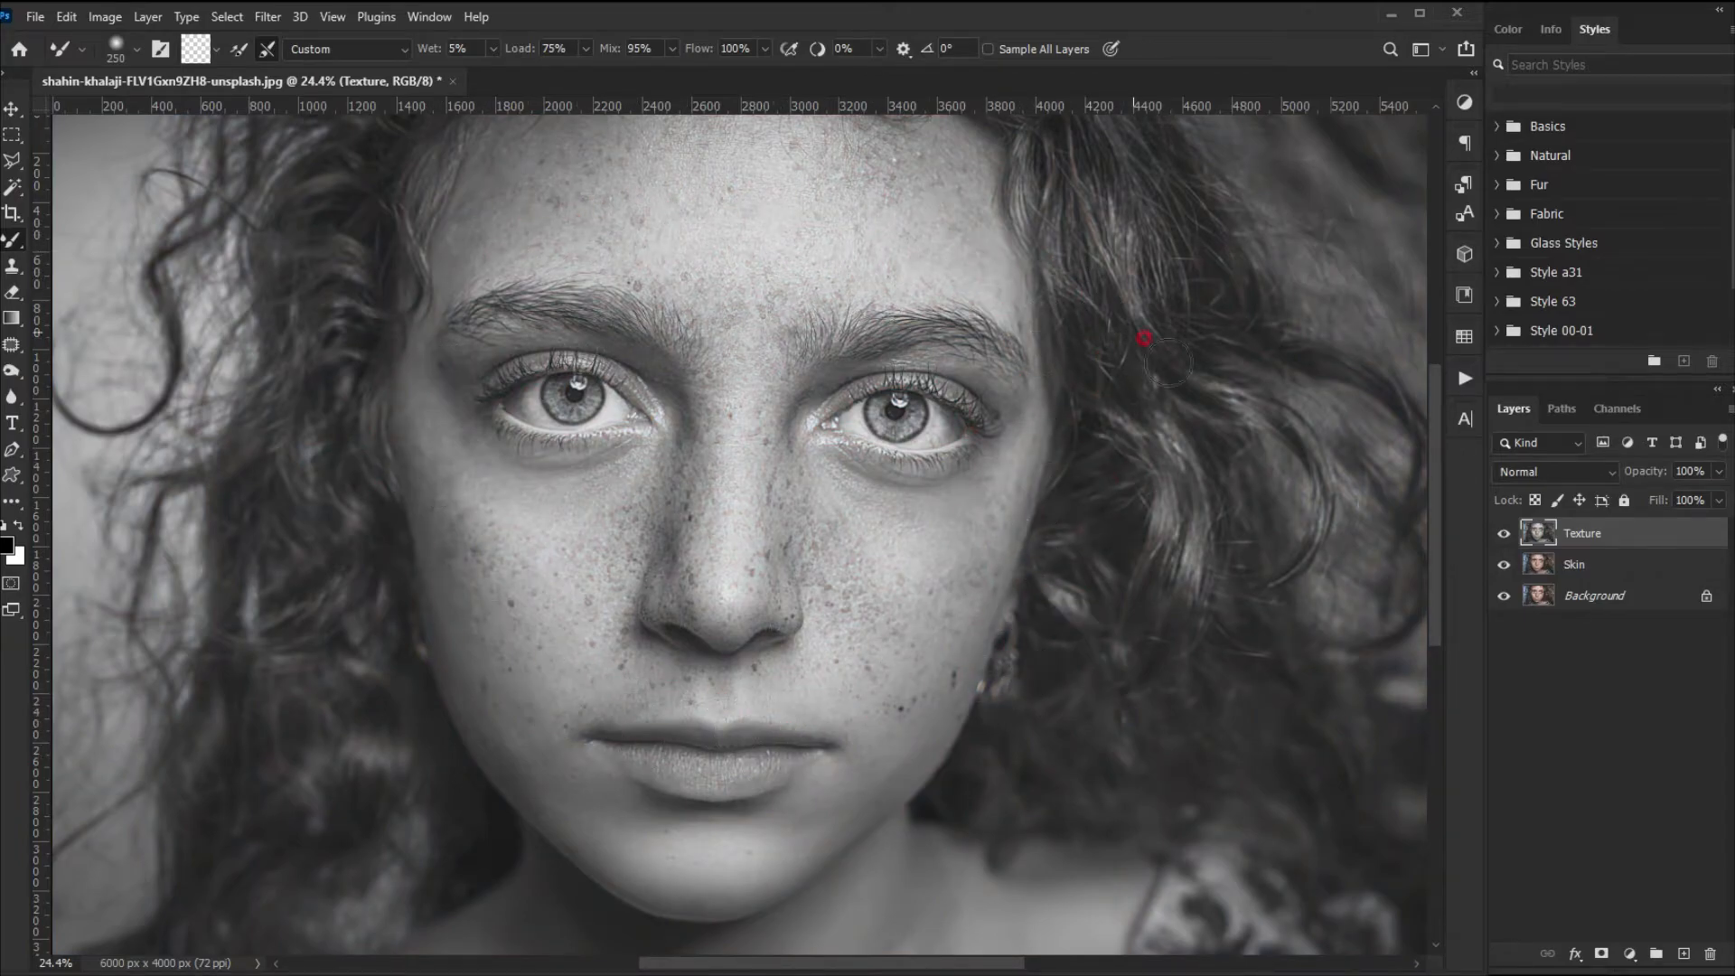
# Step: Apply a High Pass filter with a 3.0-pixel radius to the Texture layer
pyautogui.press('v')
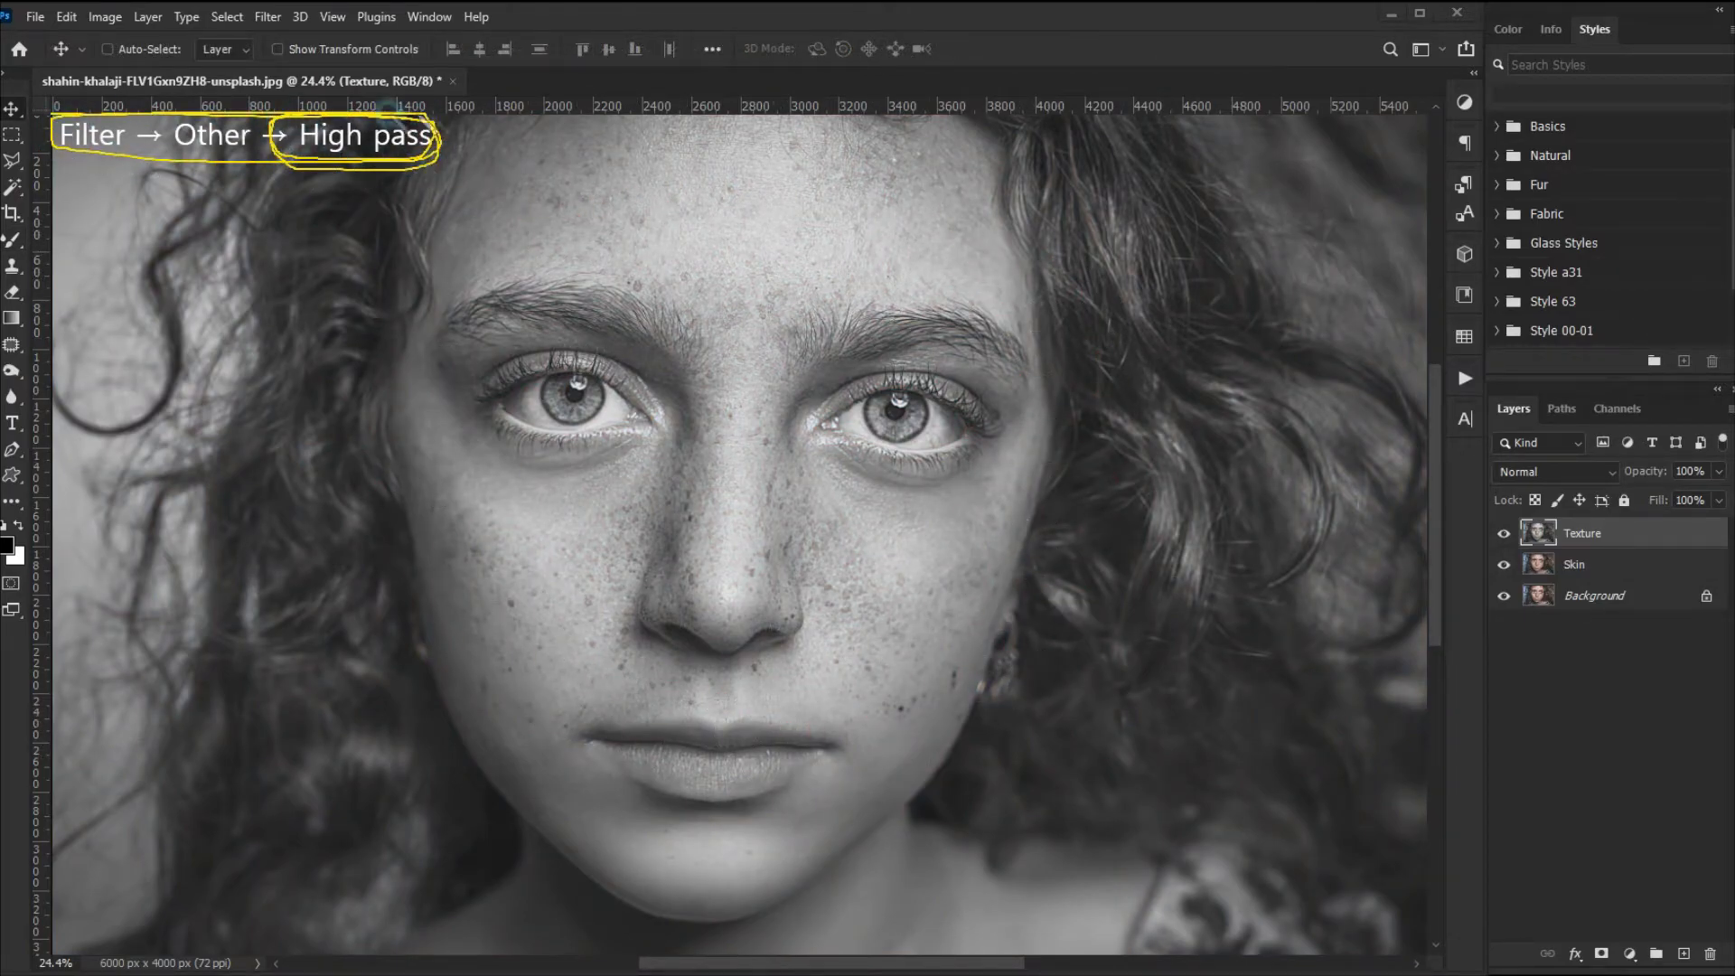
pyautogui.click(276, 17)
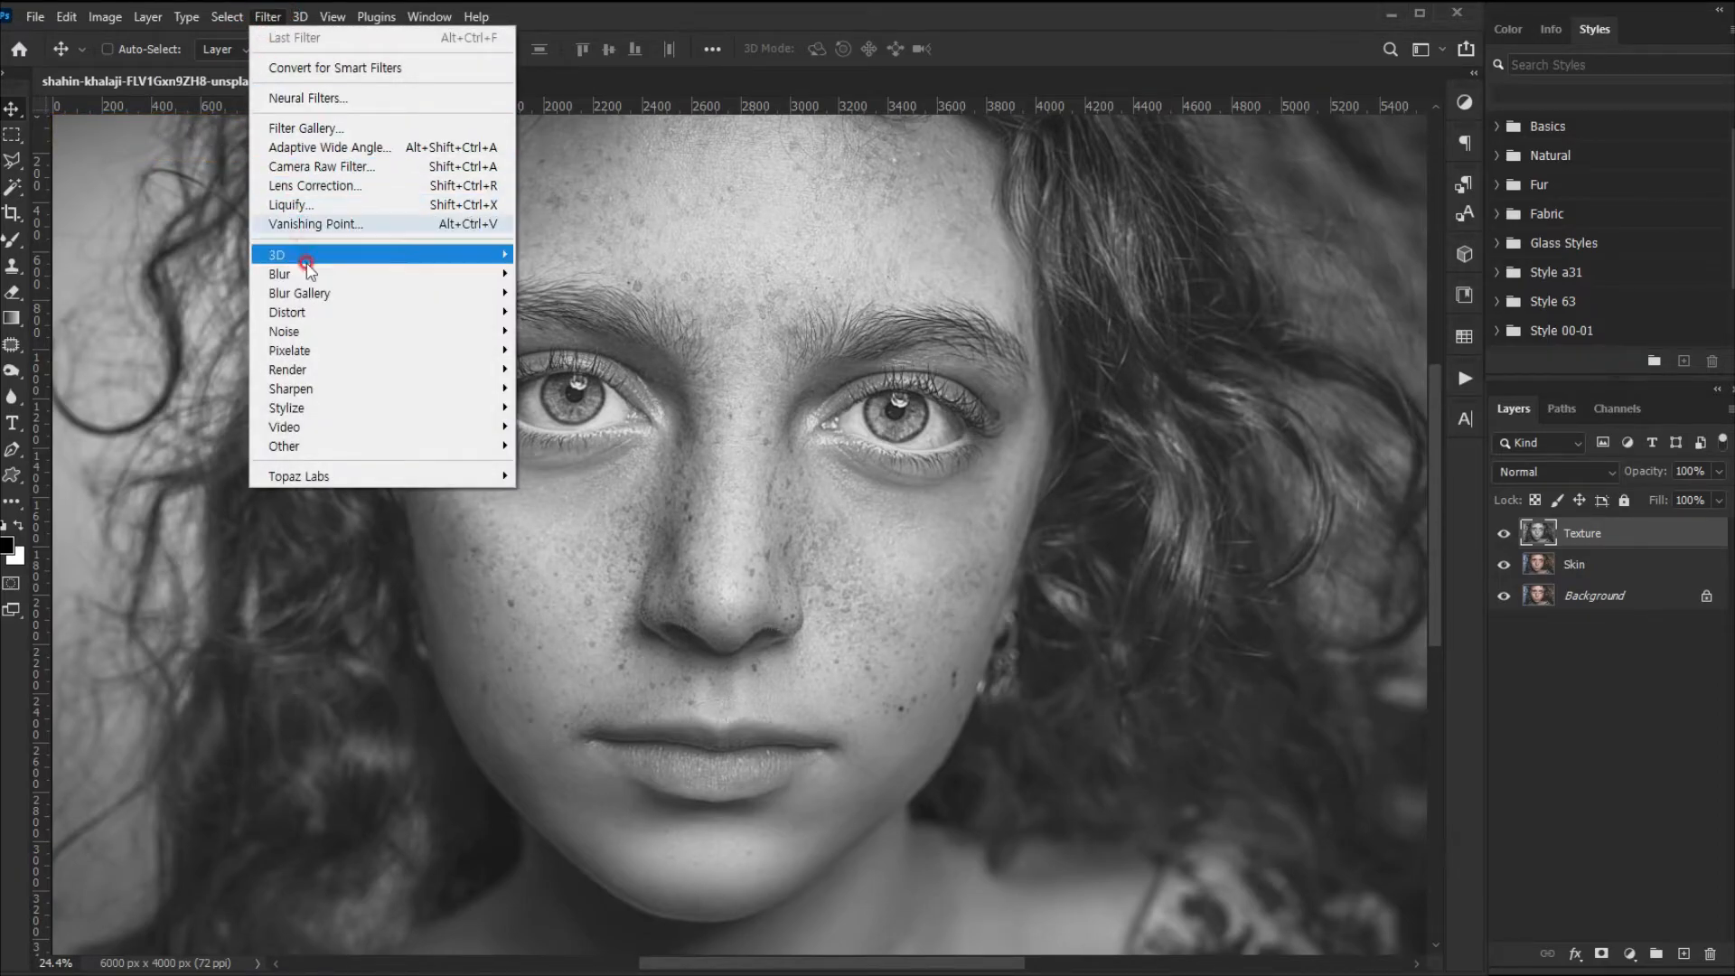
pyautogui.click(388, 447)
pyautogui.click(543, 467)
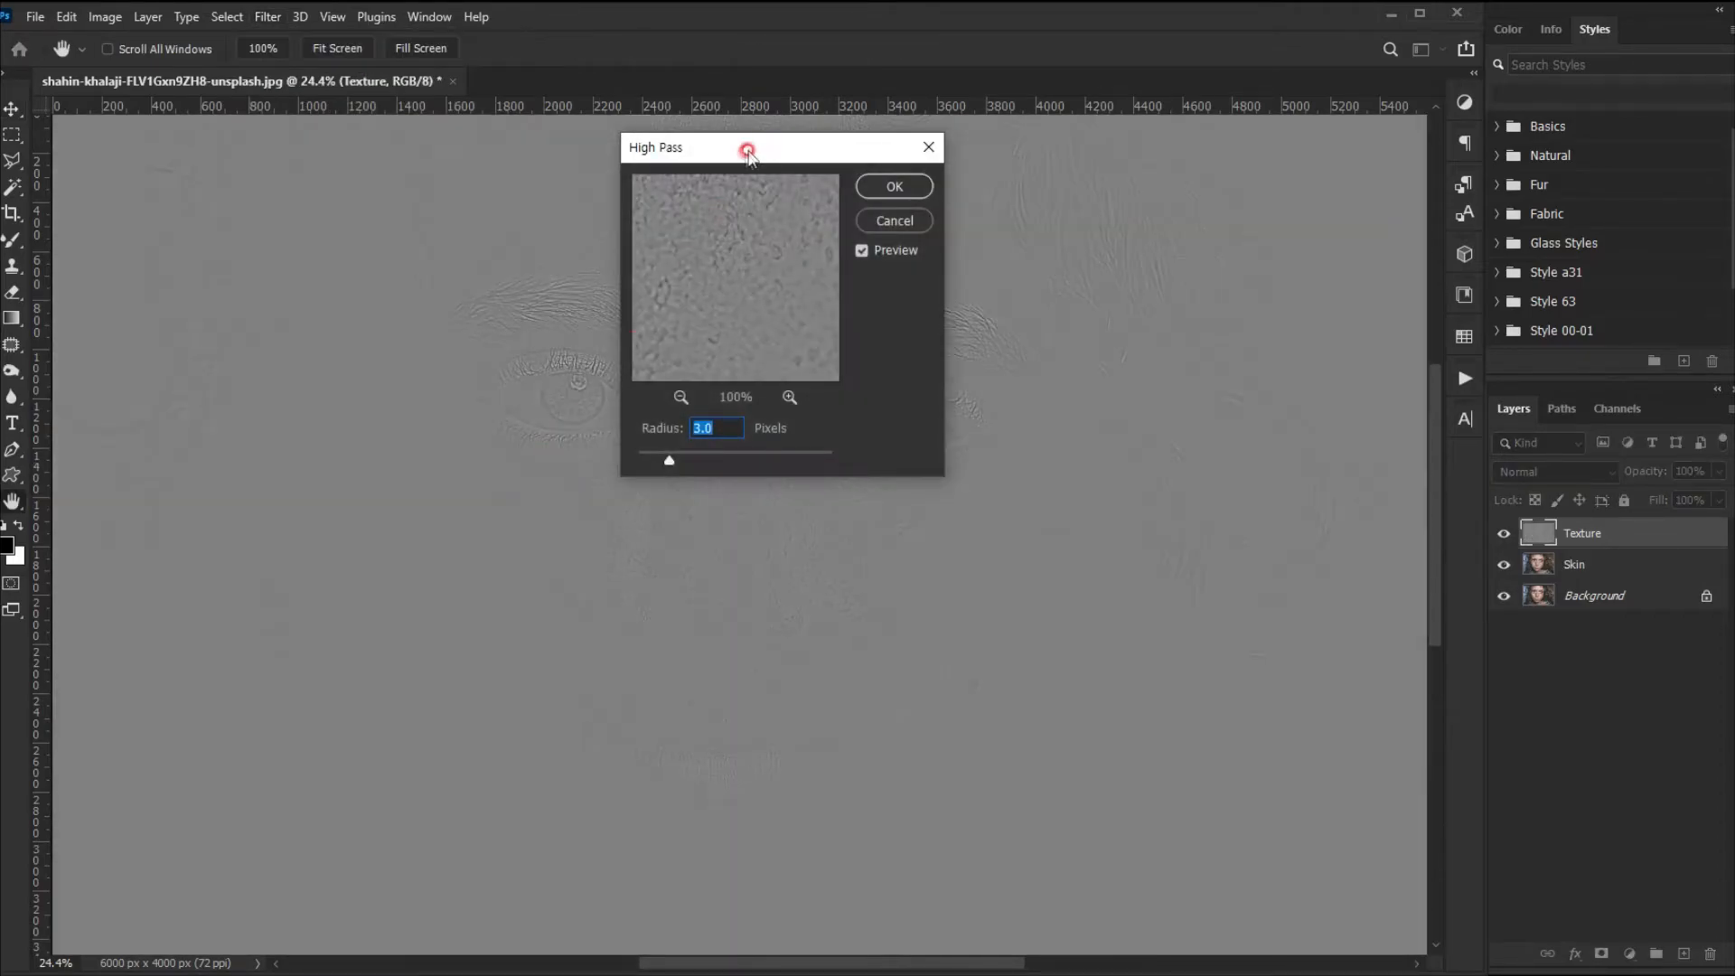
pyautogui.moveTo(747, 147); pyautogui.dragTo(1075, 269)
pyautogui.click(982, 542)
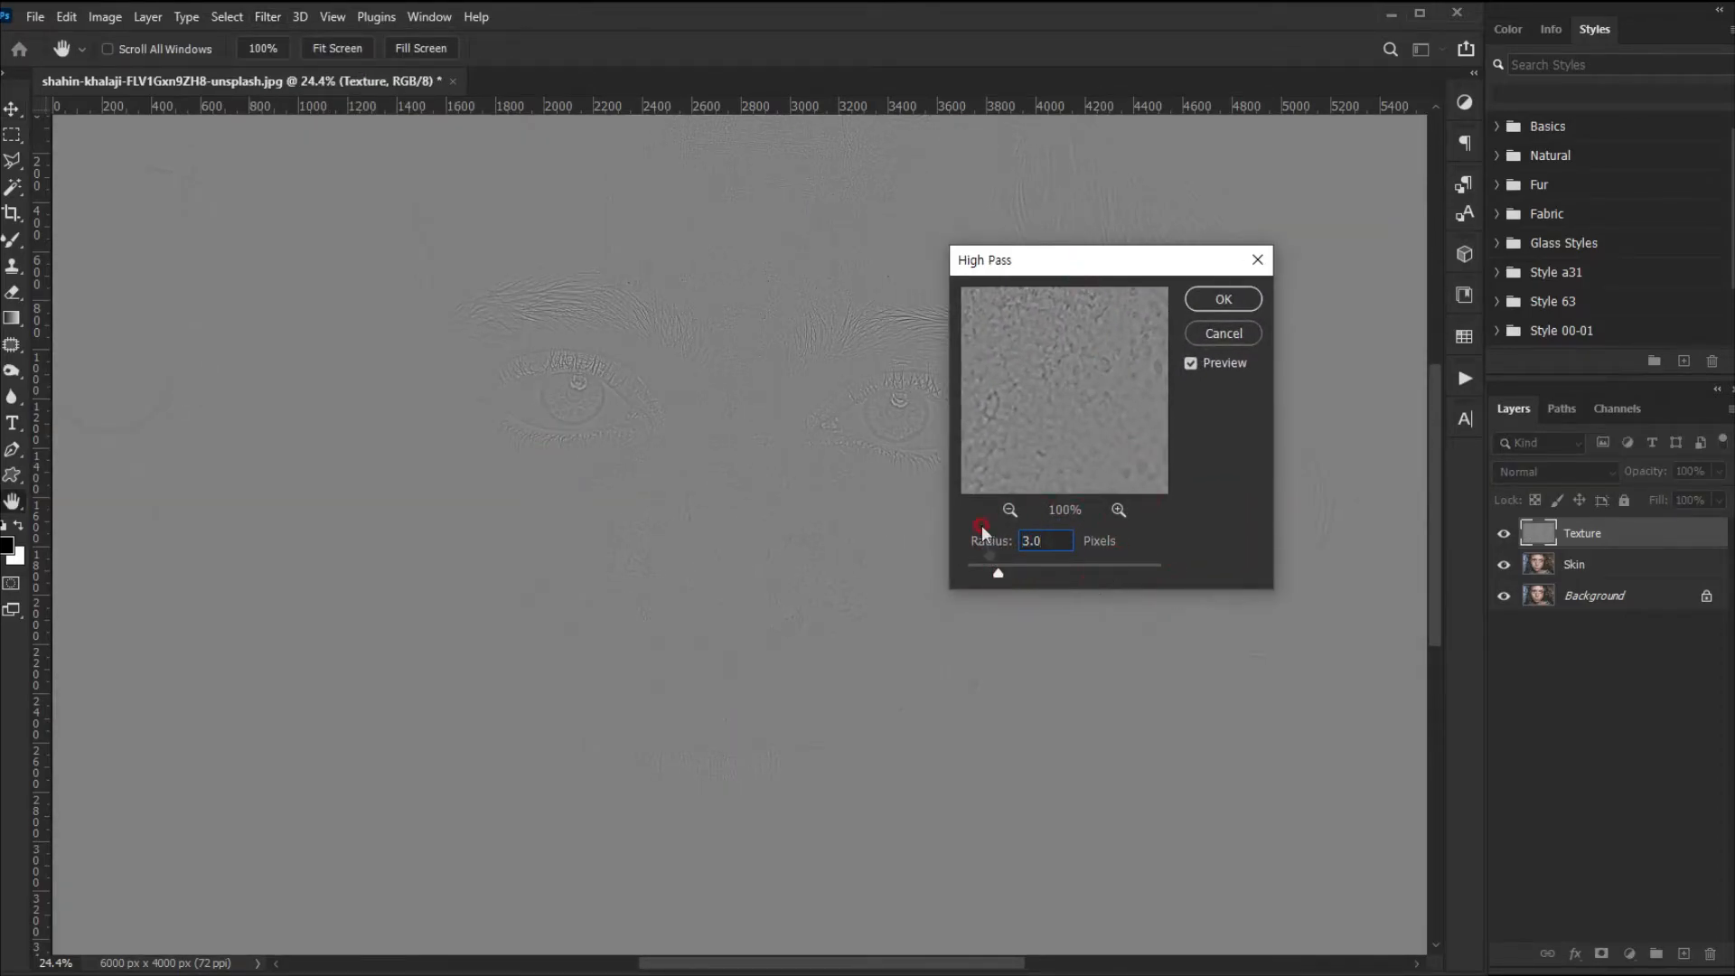
pyautogui.moveTo(786, 494)
pyautogui.mouseDown()
pyautogui.moveTo(807, 532)
pyautogui.moveTo(893, 499)
pyautogui.moveTo(1008, 544)
pyautogui.mouseUp()
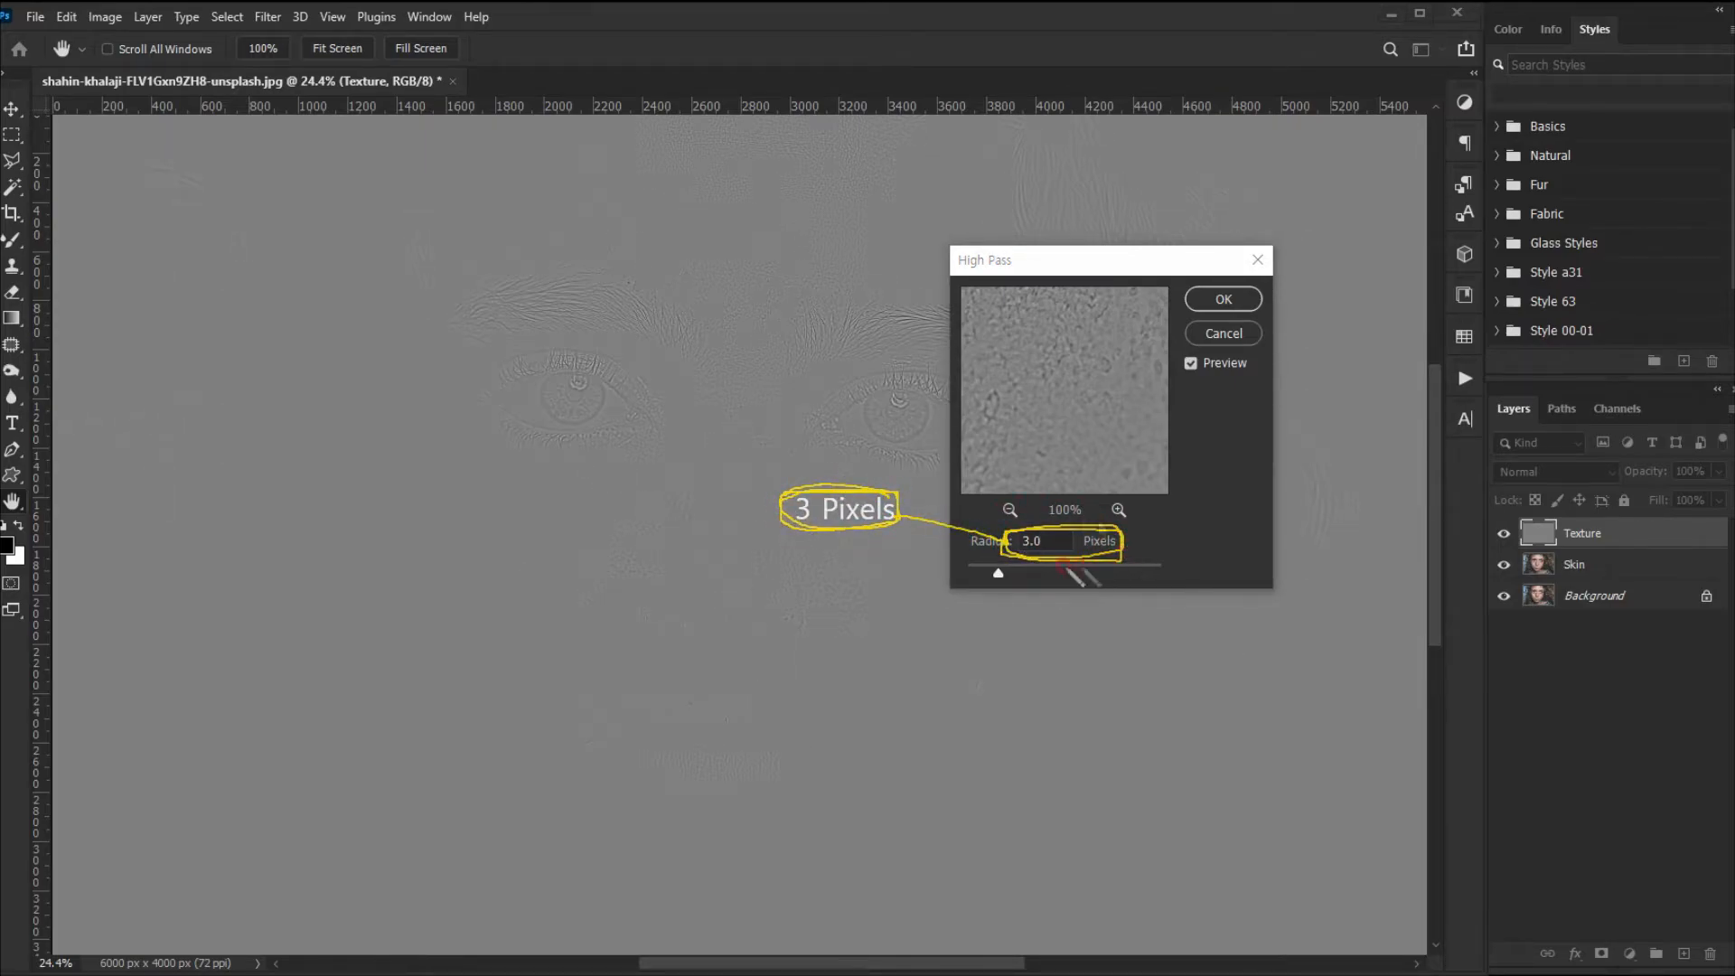
pyautogui.click(998, 553)
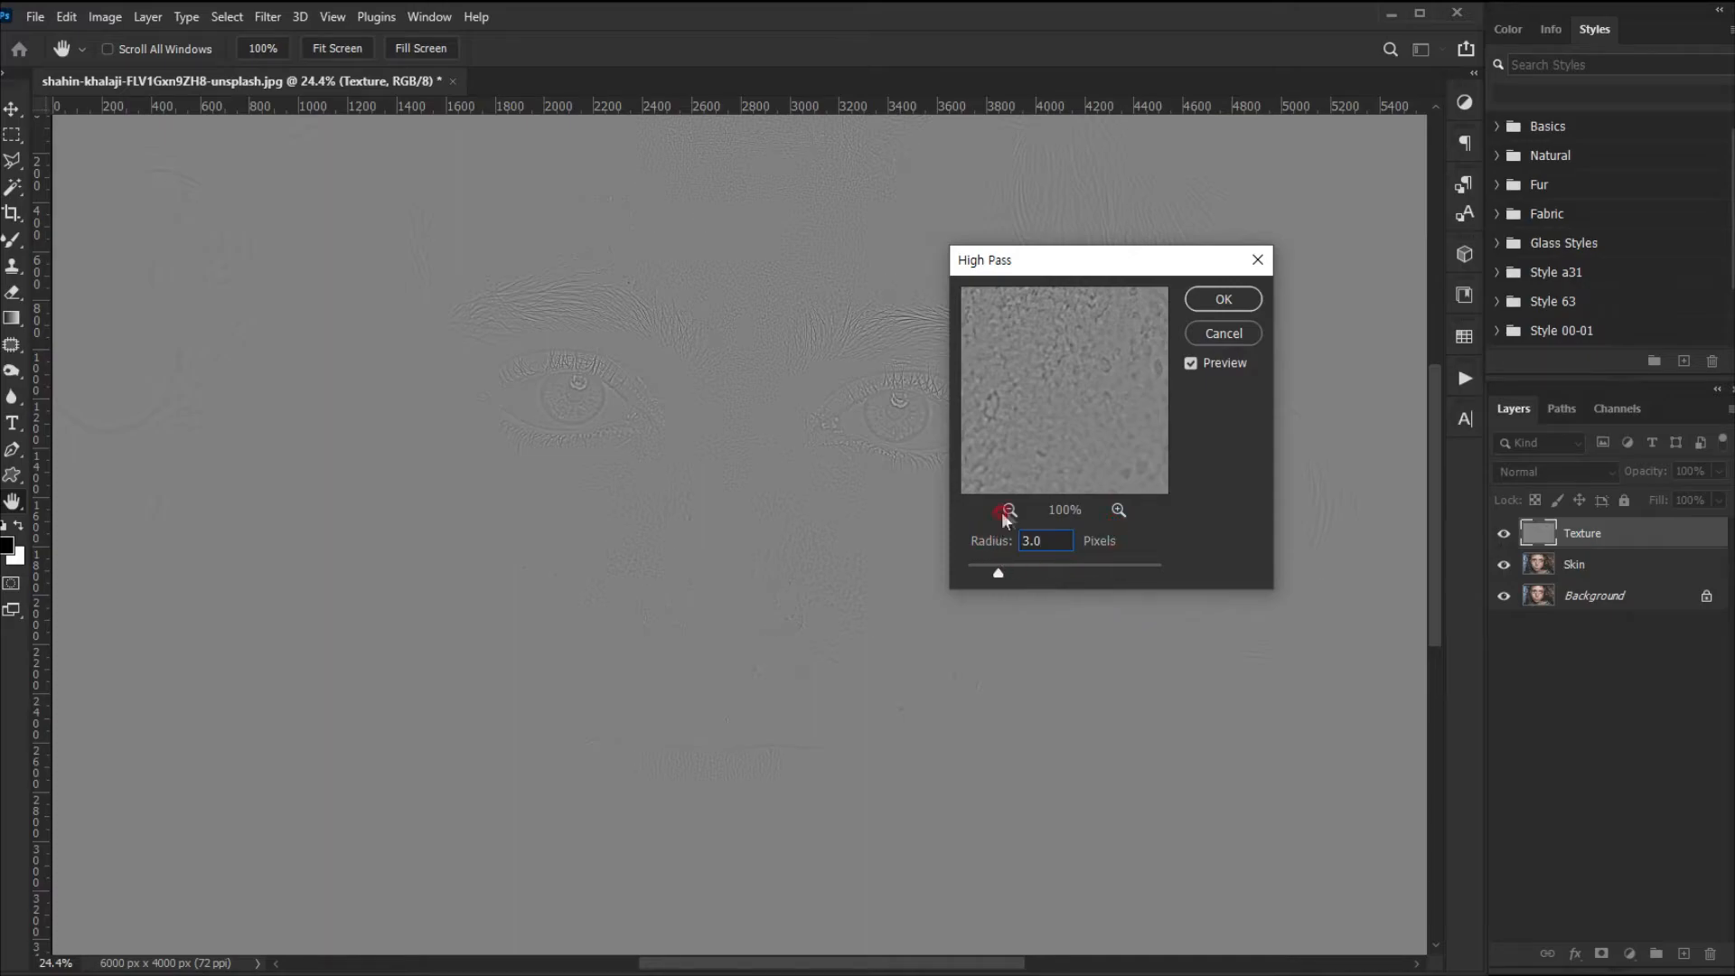
pyautogui.click(1224, 300)
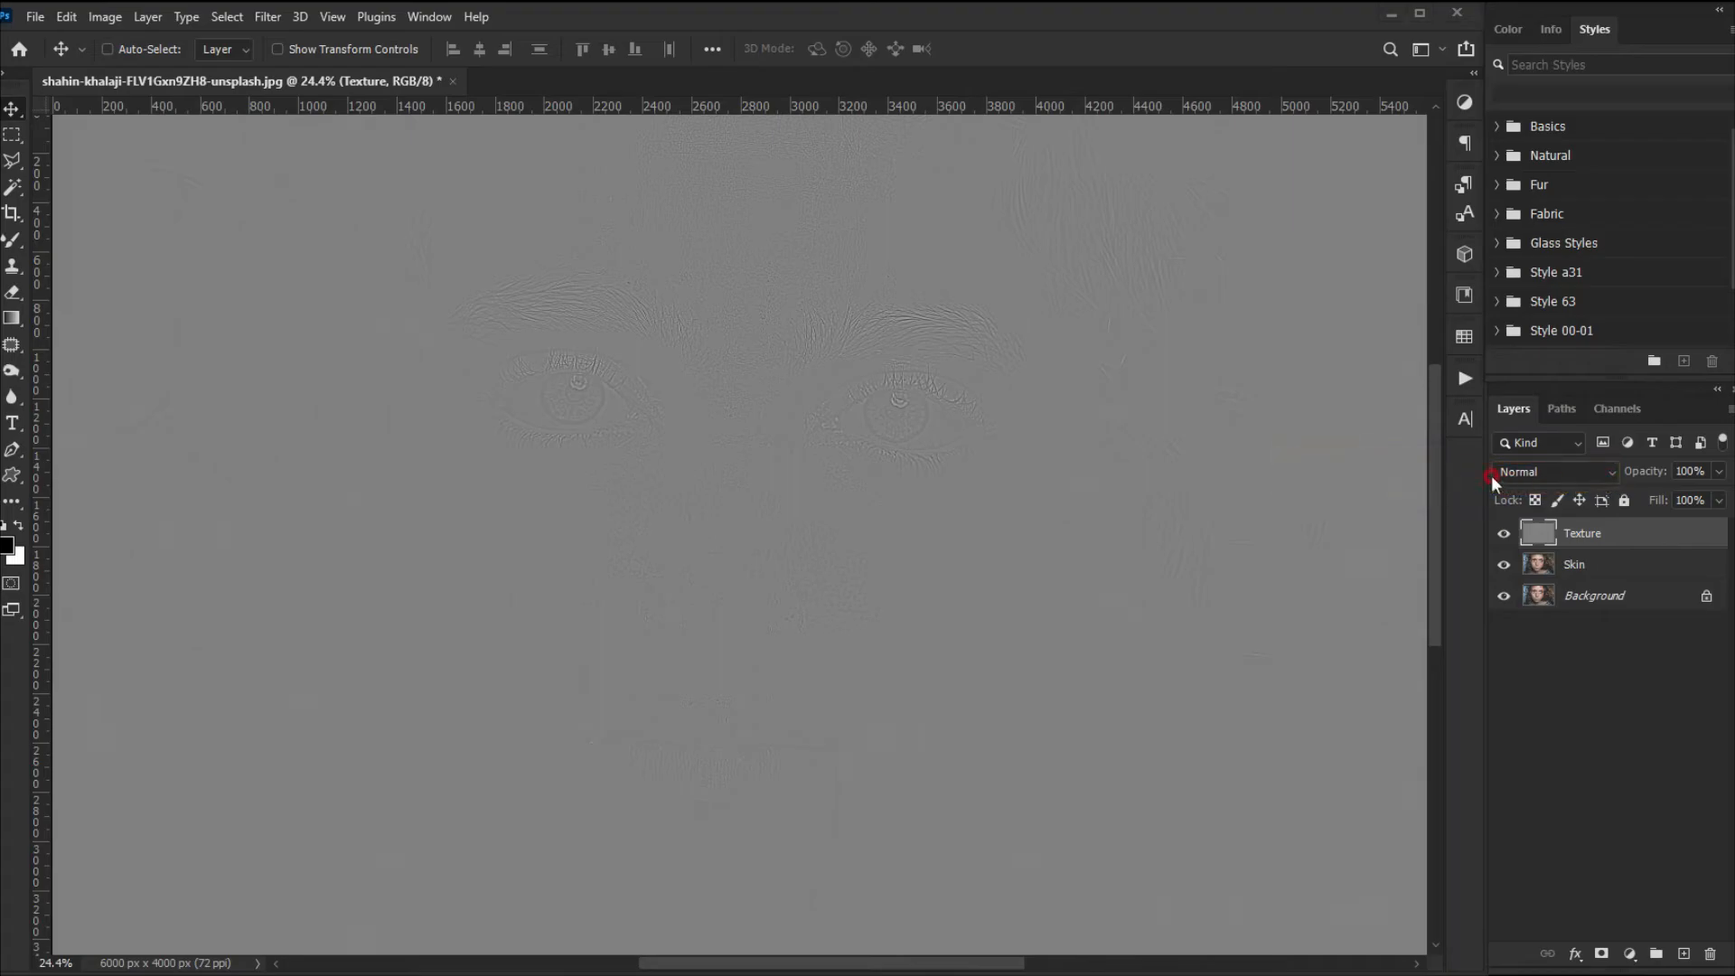
# Step: Set the Texture layer's blend mode to Linear Light and its opacity to 59%
pyautogui.click(1518, 474)
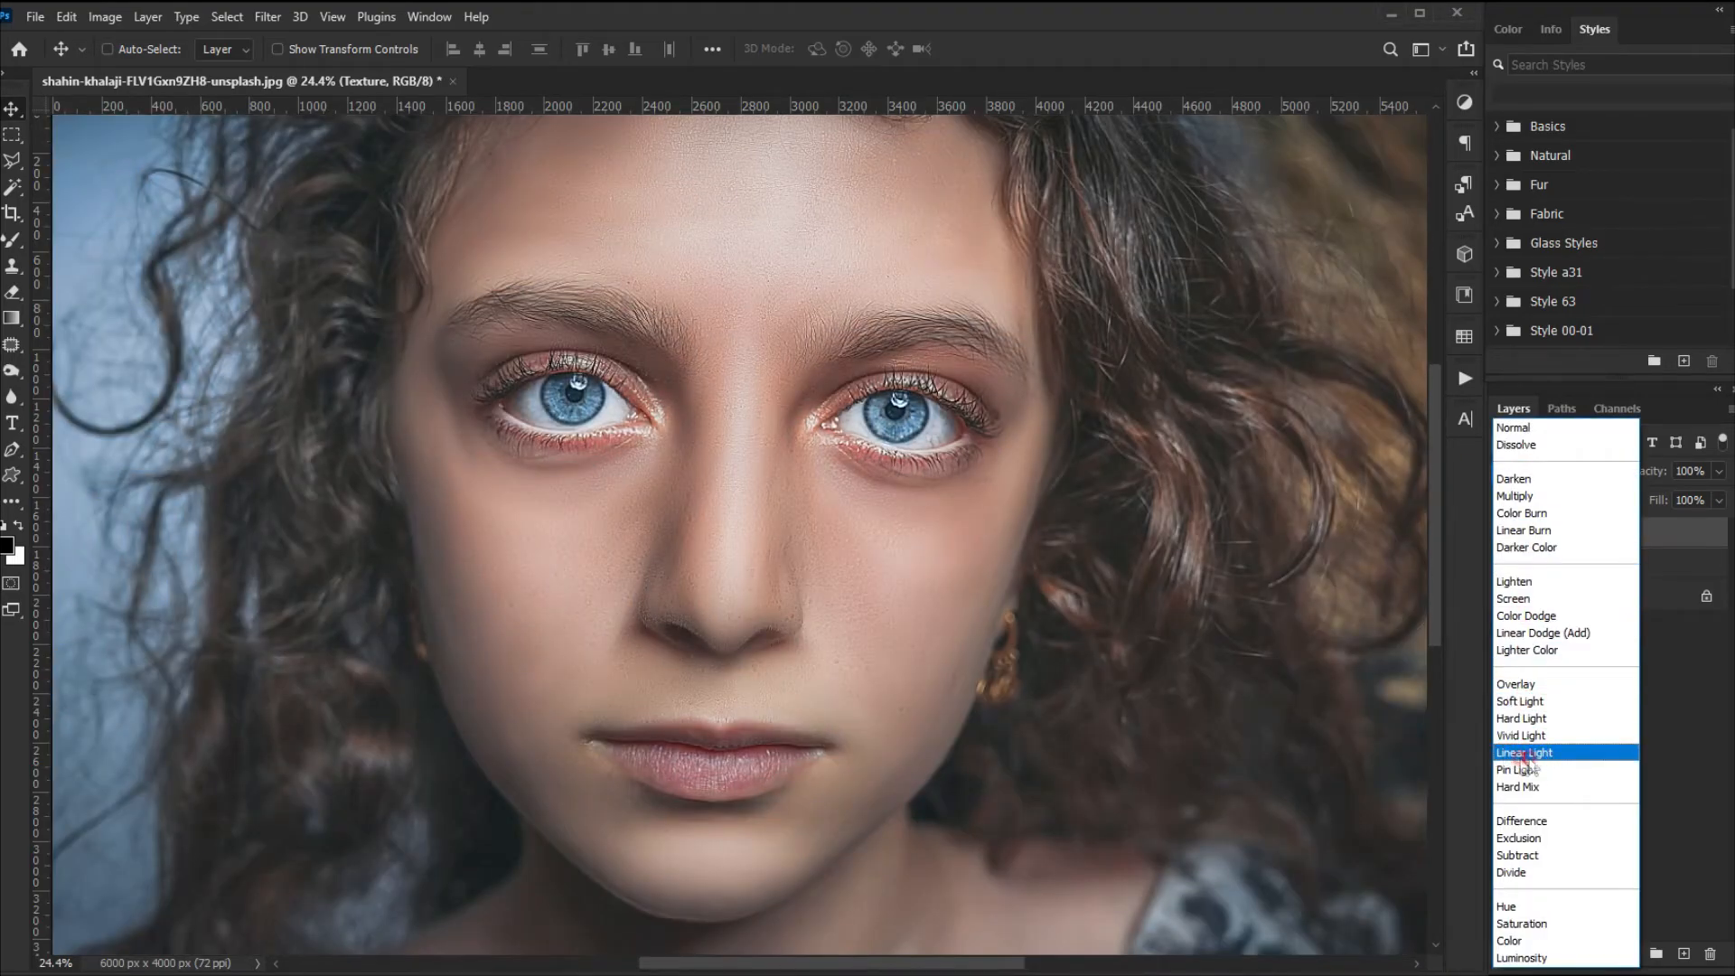
pyautogui.click(1525, 754)
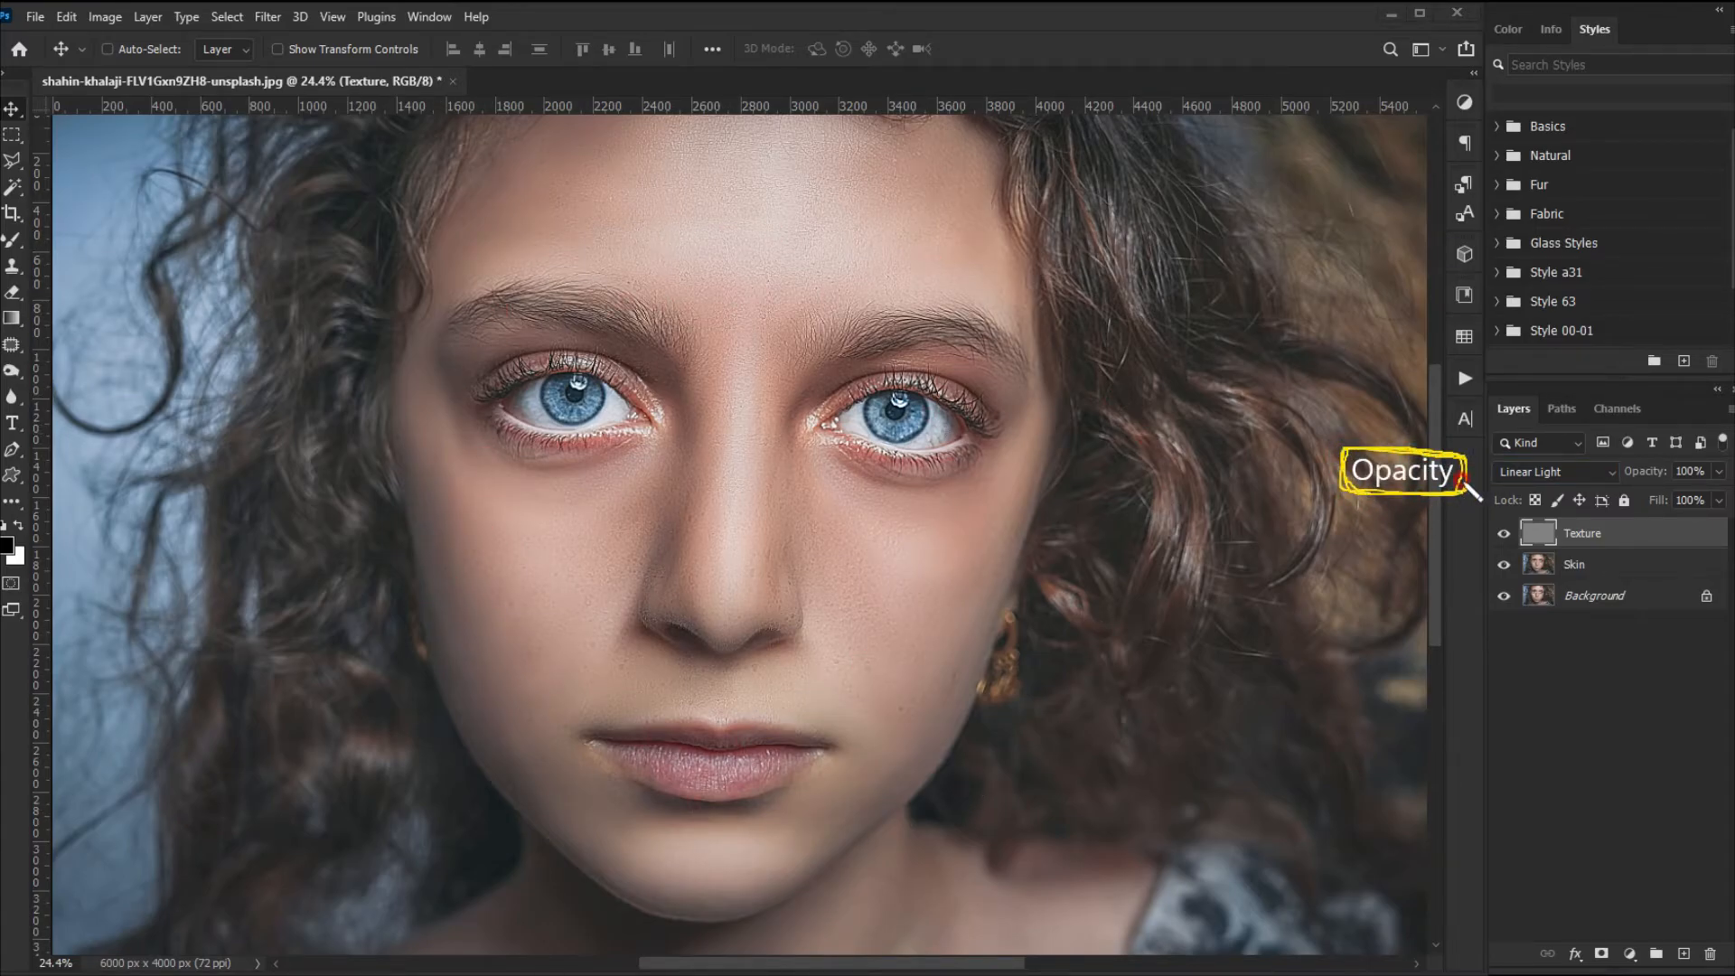
pyautogui.click(1717, 471)
pyautogui.moveTo(1661, 501); pyautogui.dragTo(1669, 503)
pyautogui.click(1260, 465)
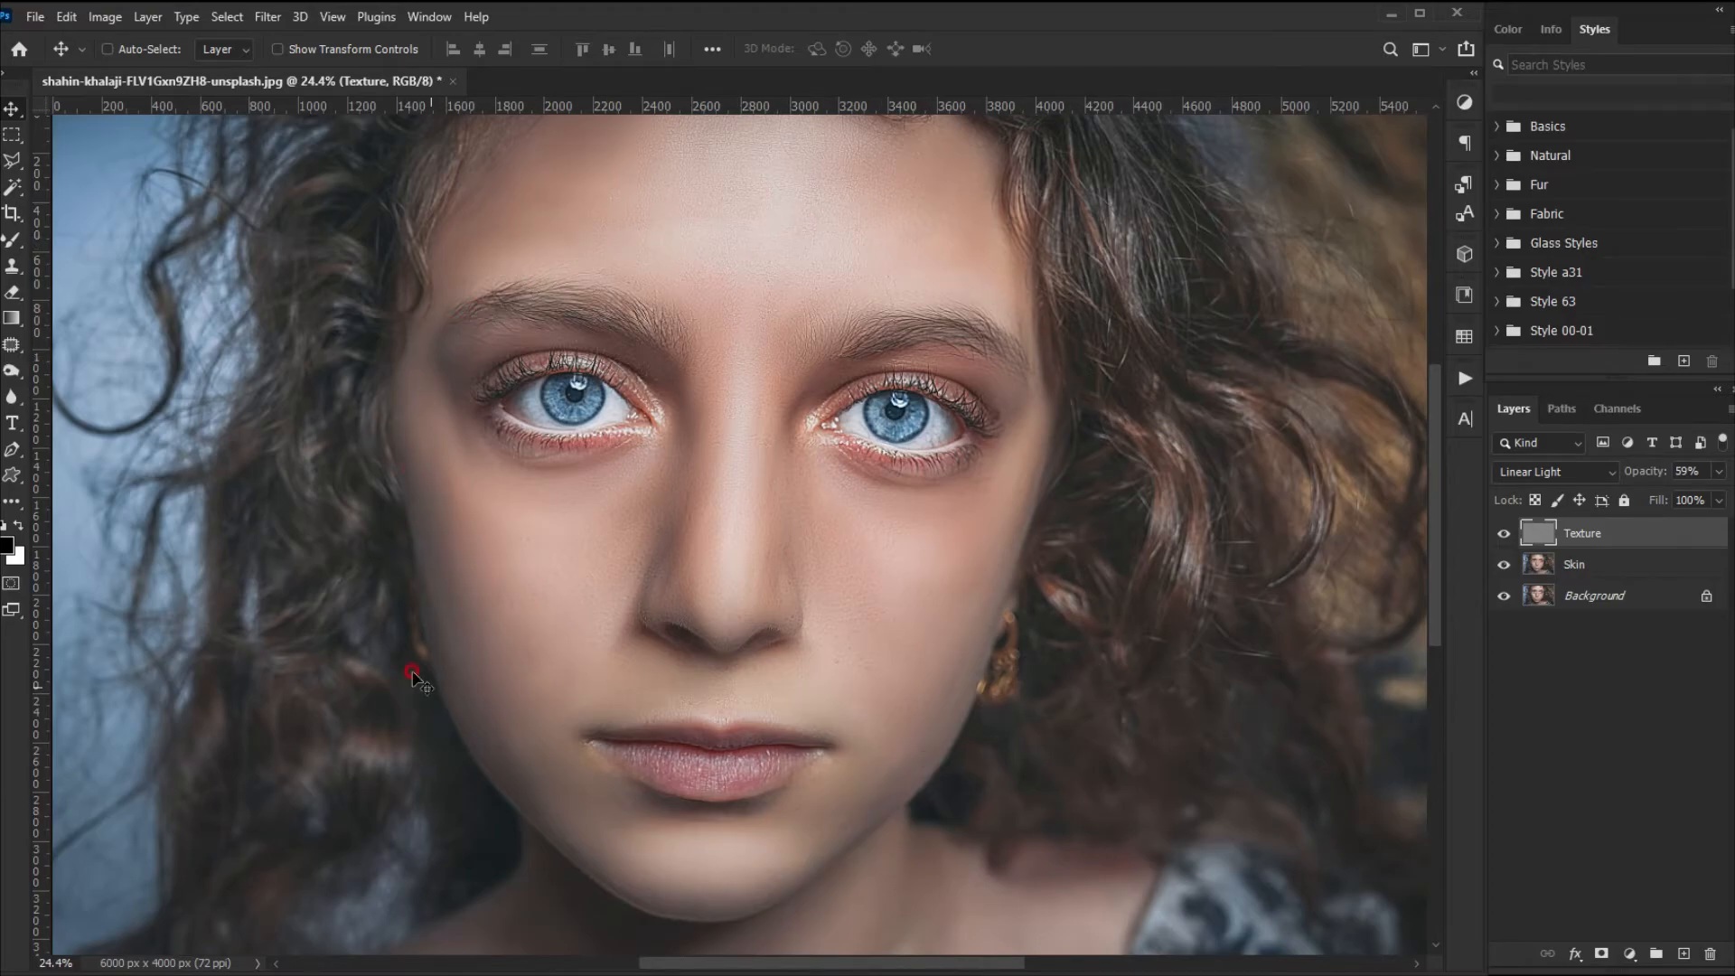
# Step: Add a Vibrance adjustment layer above Texture with Vibrance +90 and Saturation -13
pyautogui.click(1627, 942)
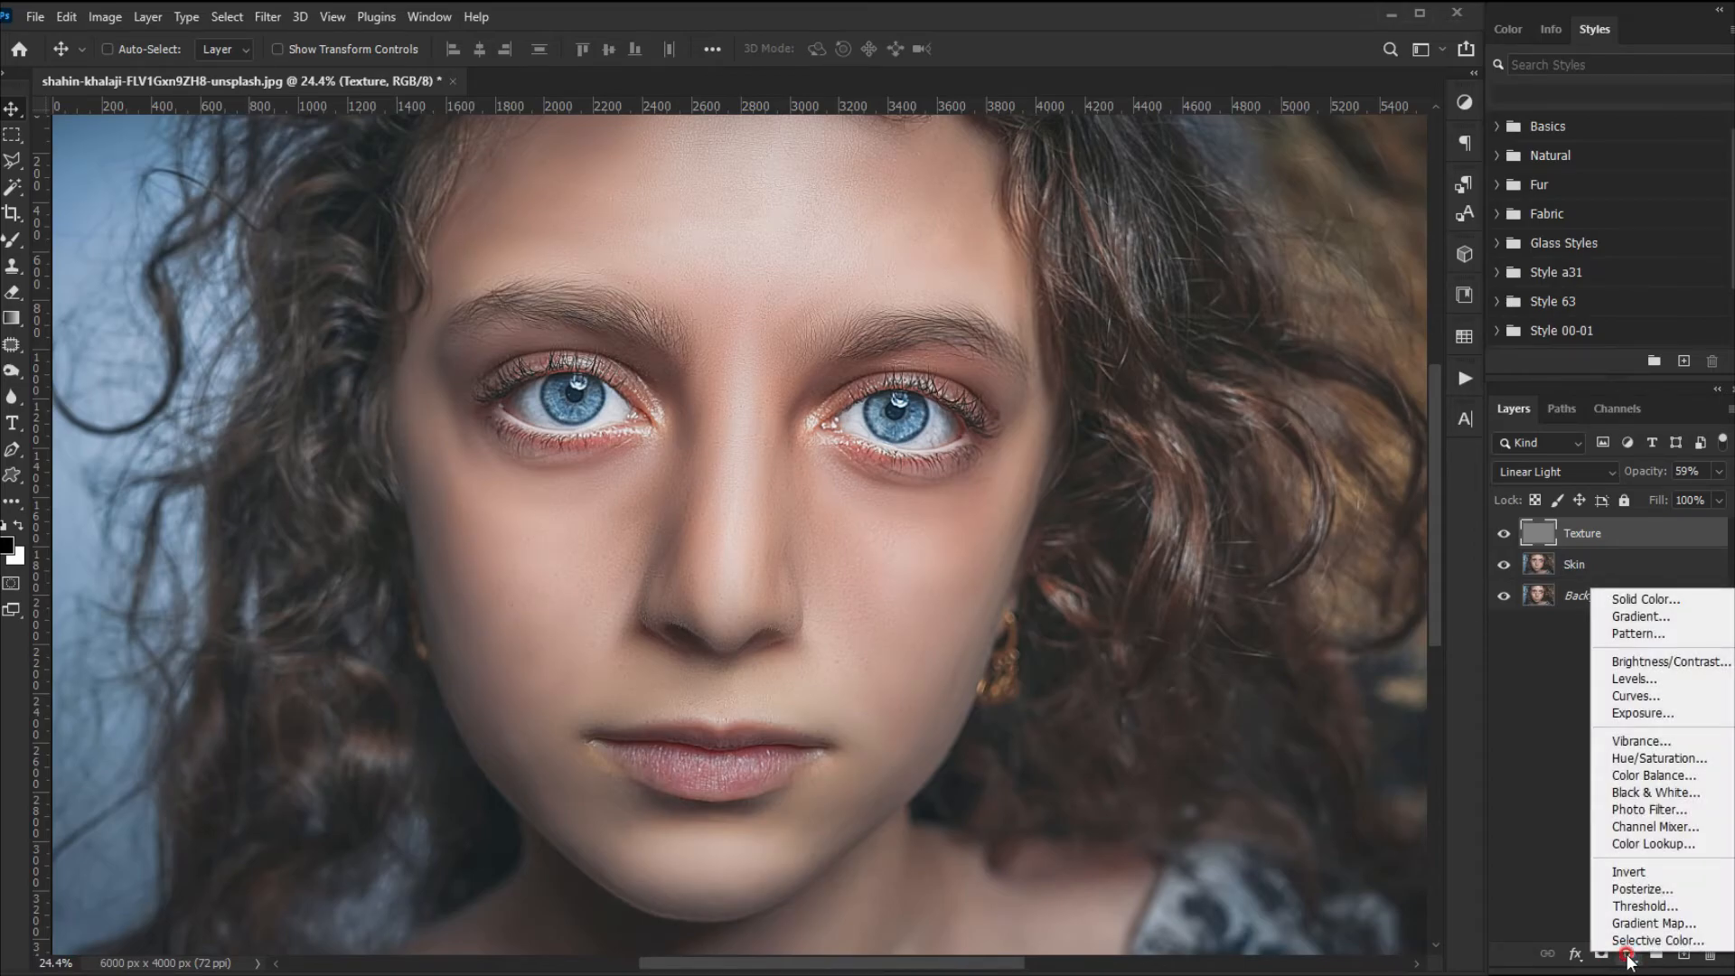
pyautogui.click(1635, 741)
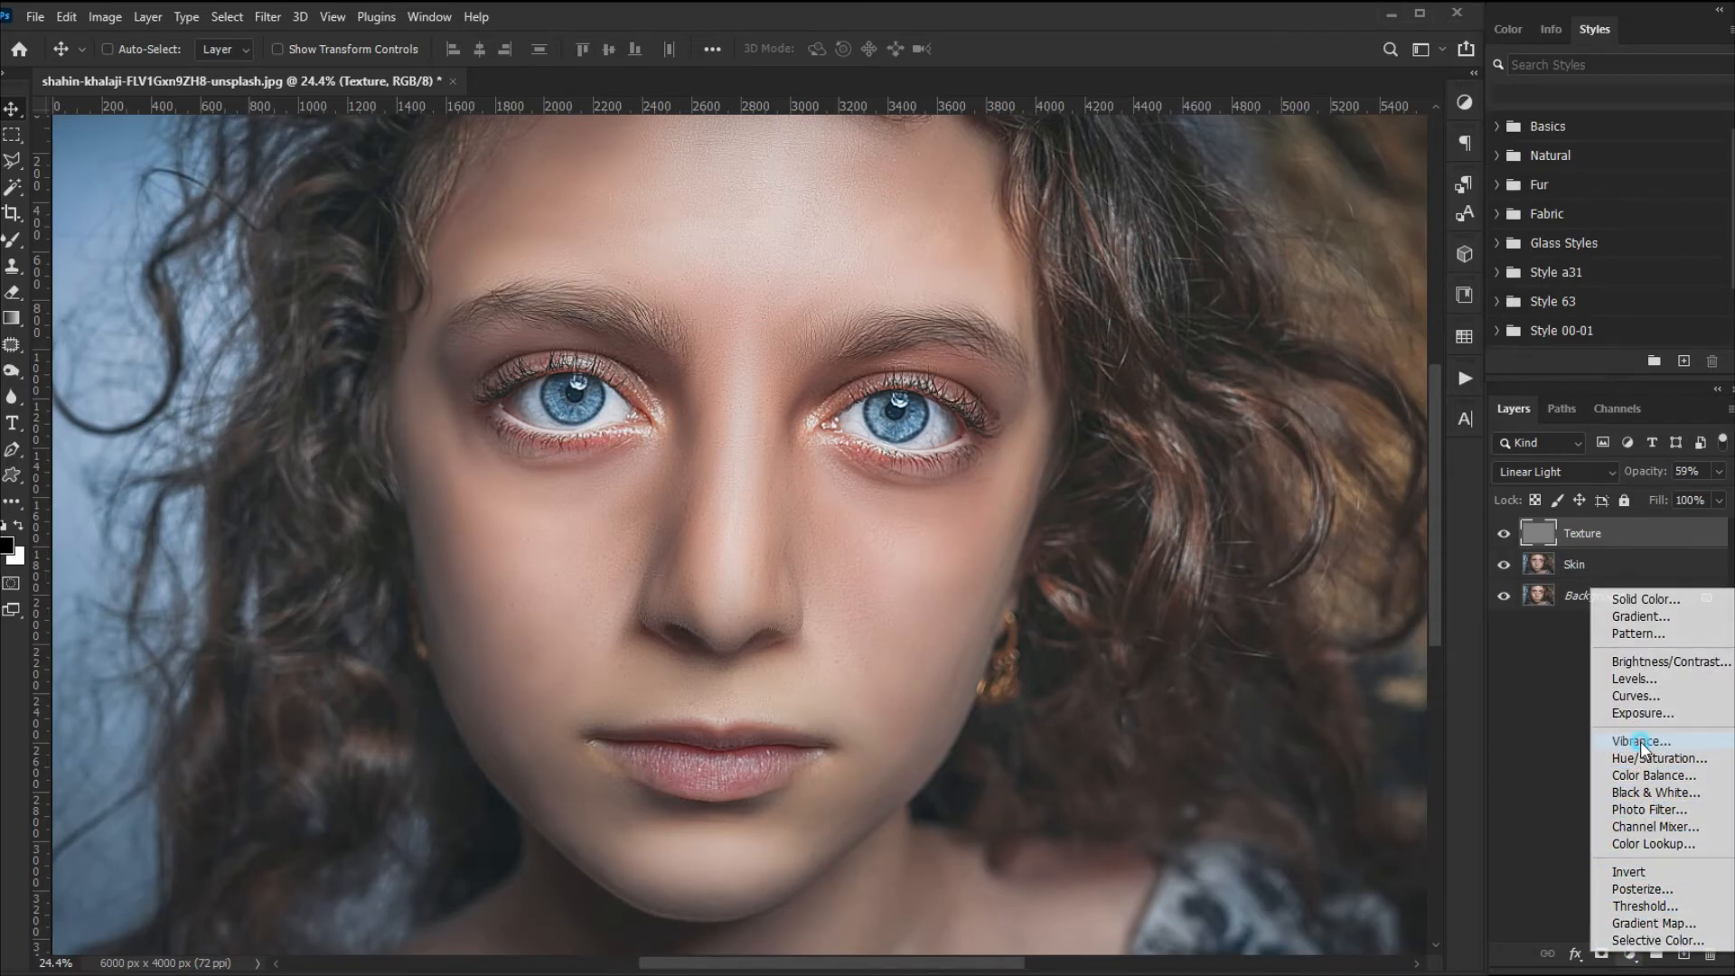
pyautogui.moveTo(1199, 351); pyautogui.dragTo(1232, 339)
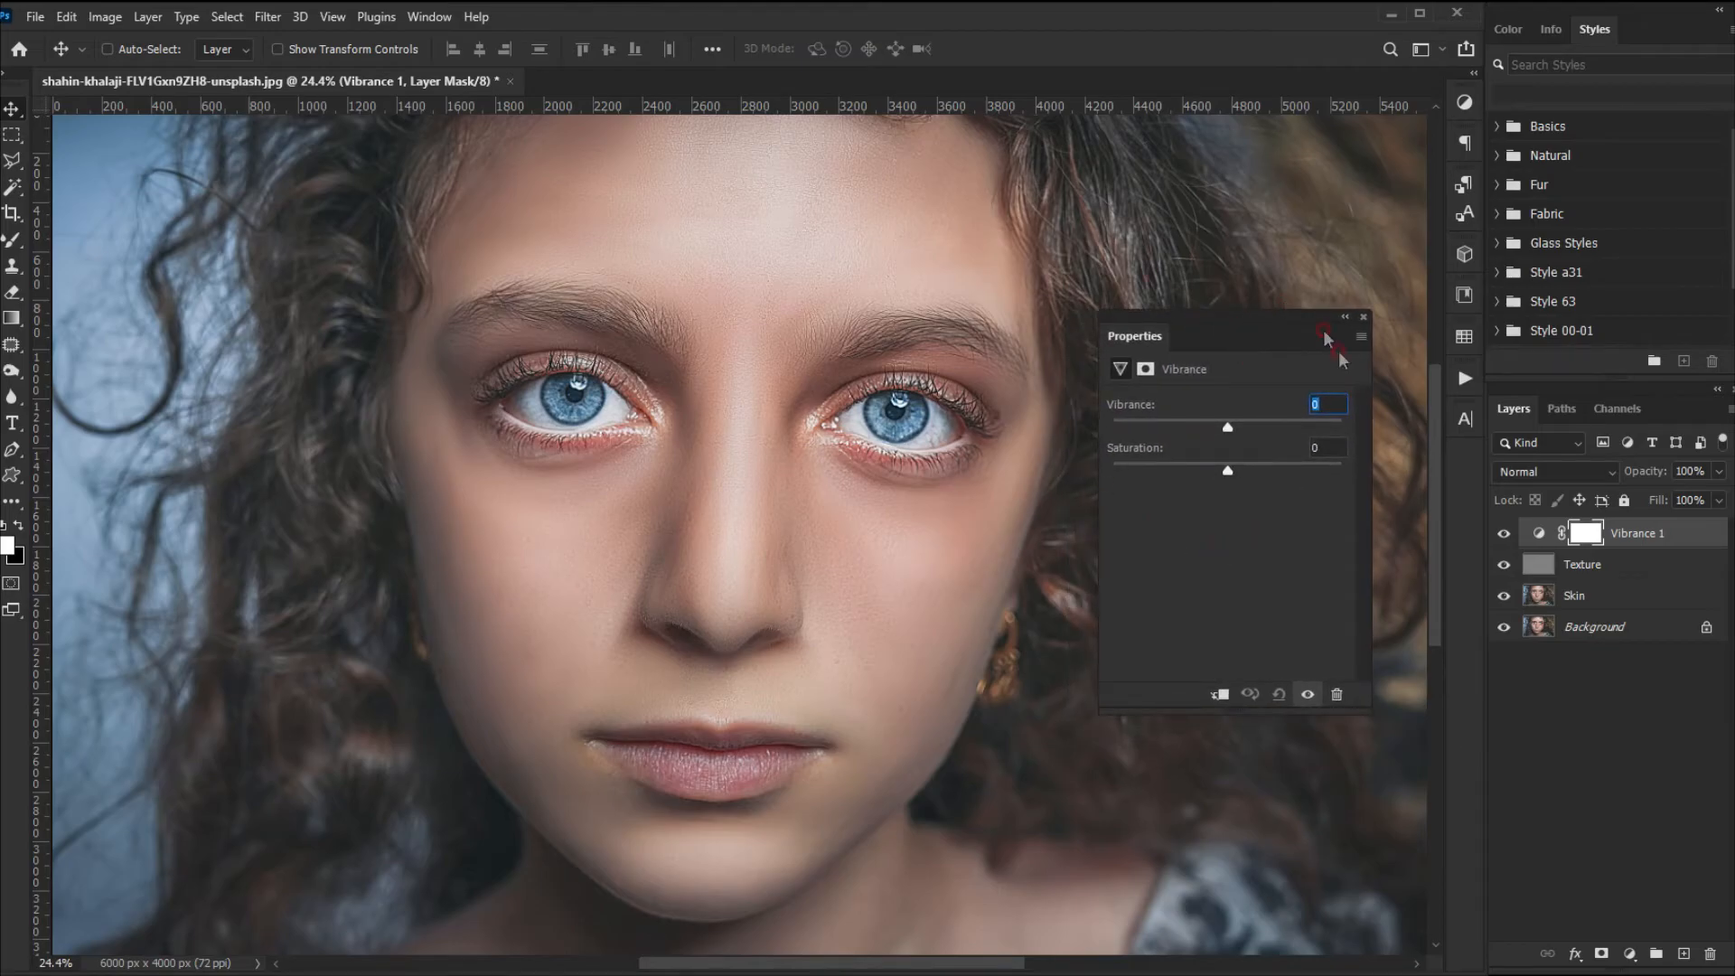
pyautogui.moveTo(1227, 428); pyautogui.dragTo(1330, 425)
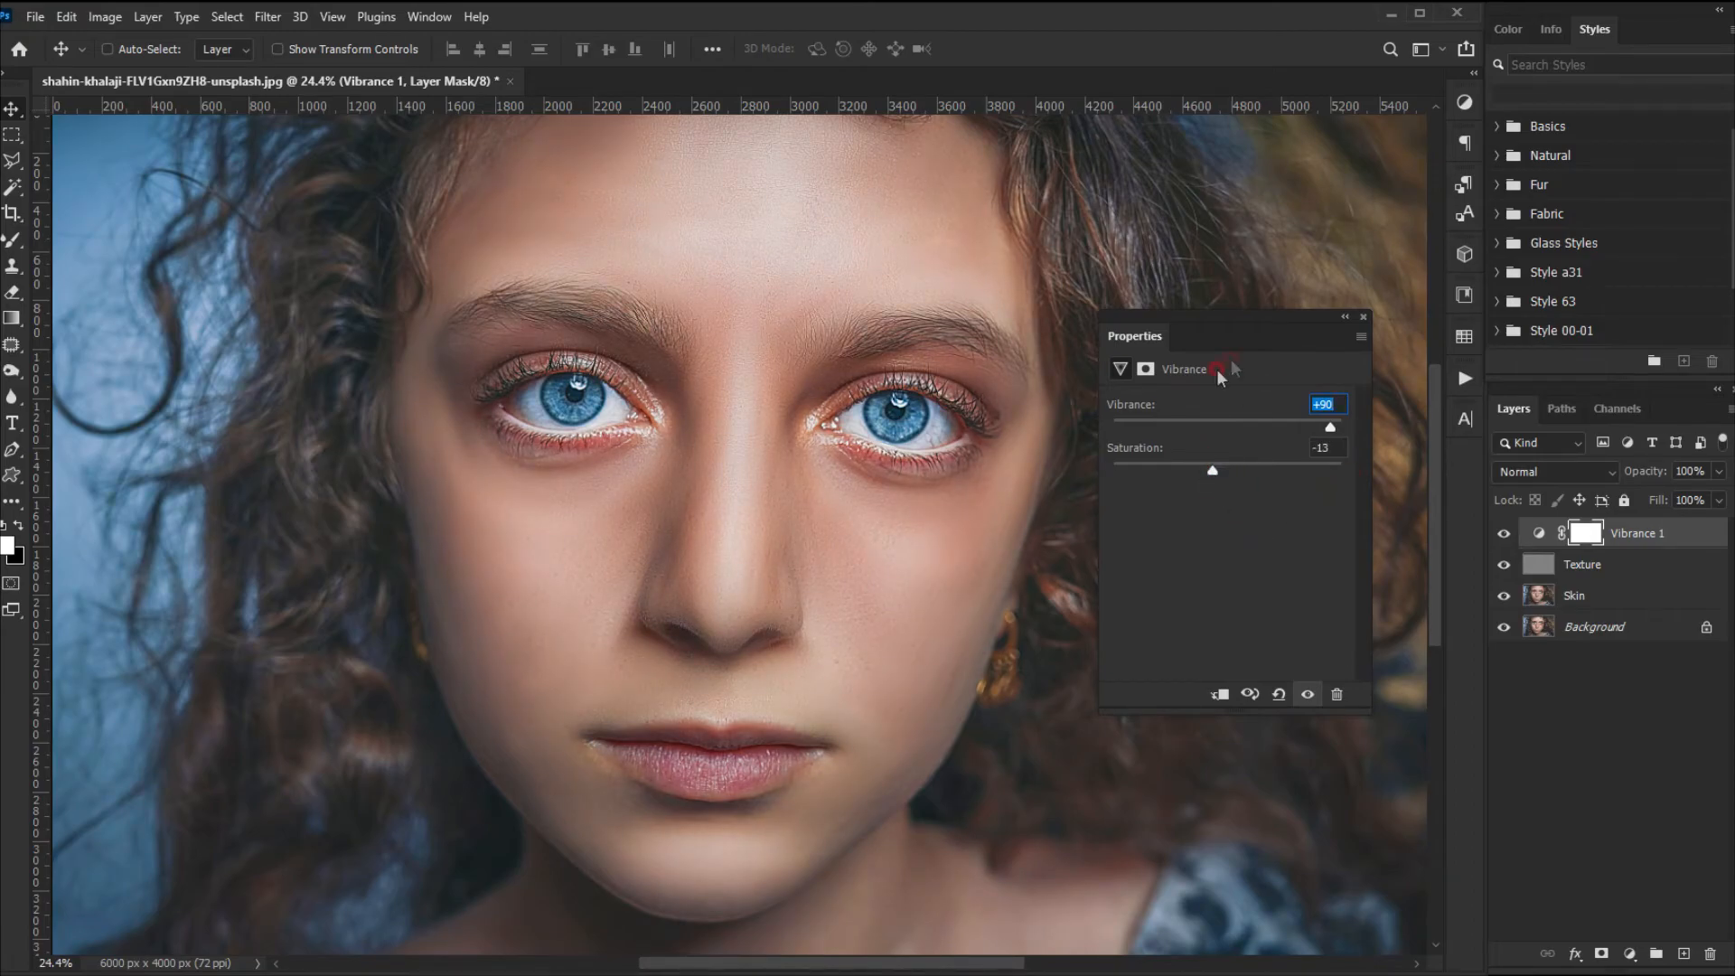
pyautogui.click(1362, 321)
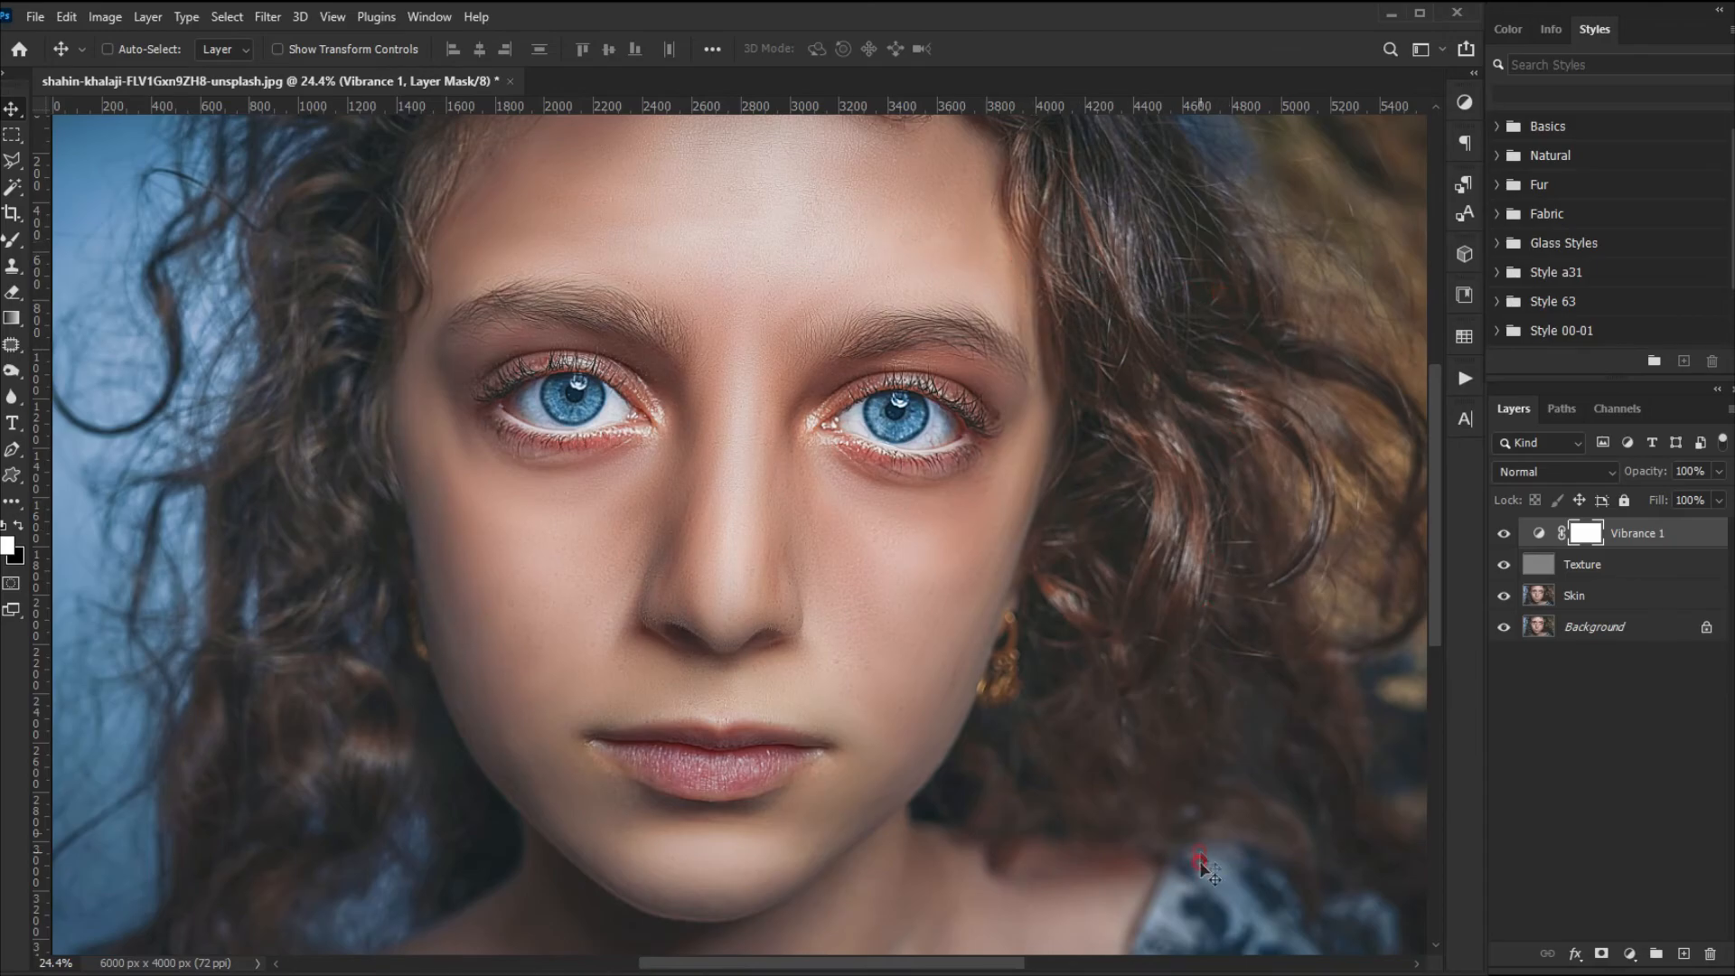